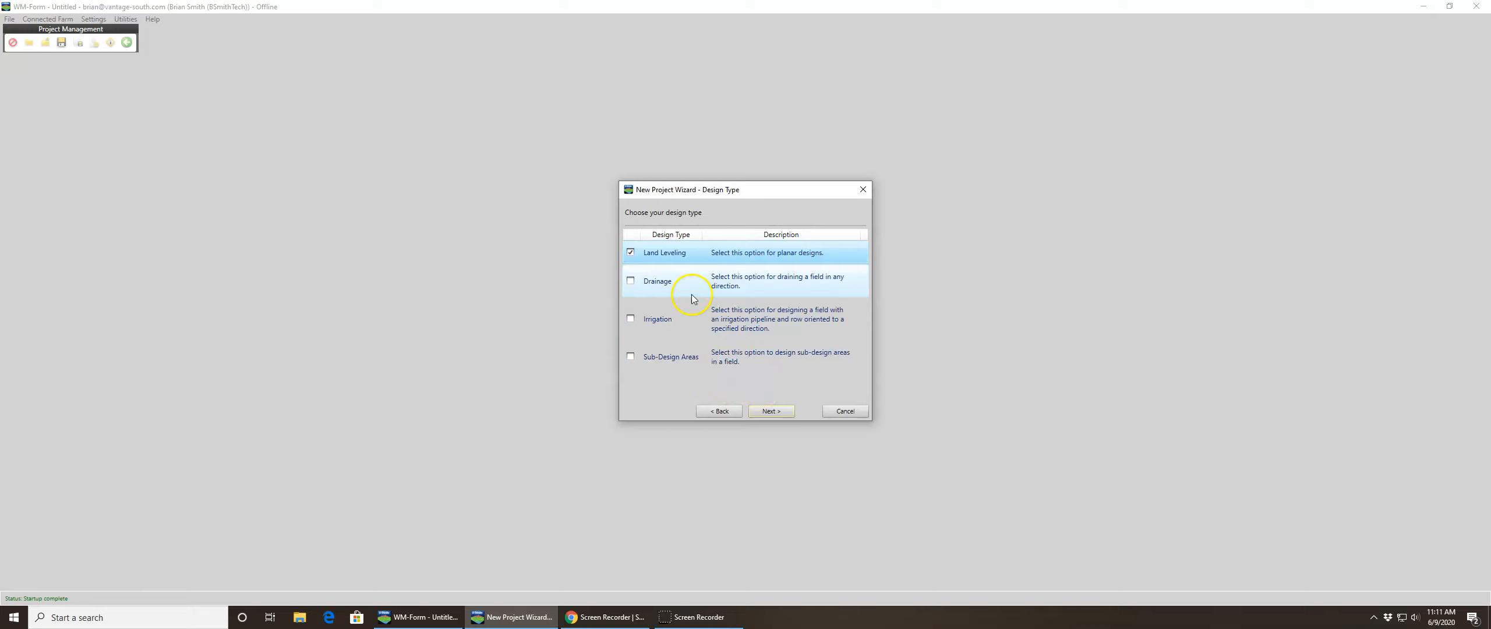
# Accept Land Leveling as the design type, name the field Humber 2 and finish creating the project.
pyautogui.click(770, 411)
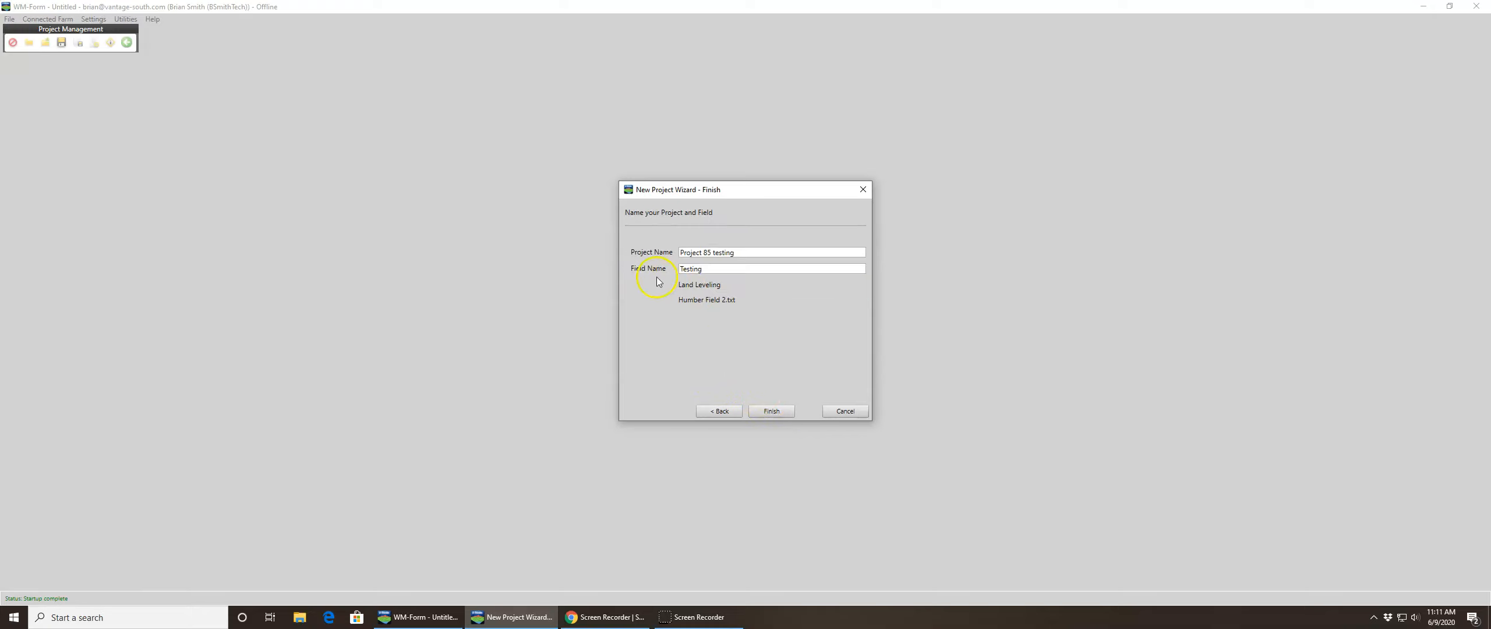
pyautogui.moveTo(710, 270); pyautogui.dragTo(681, 270)
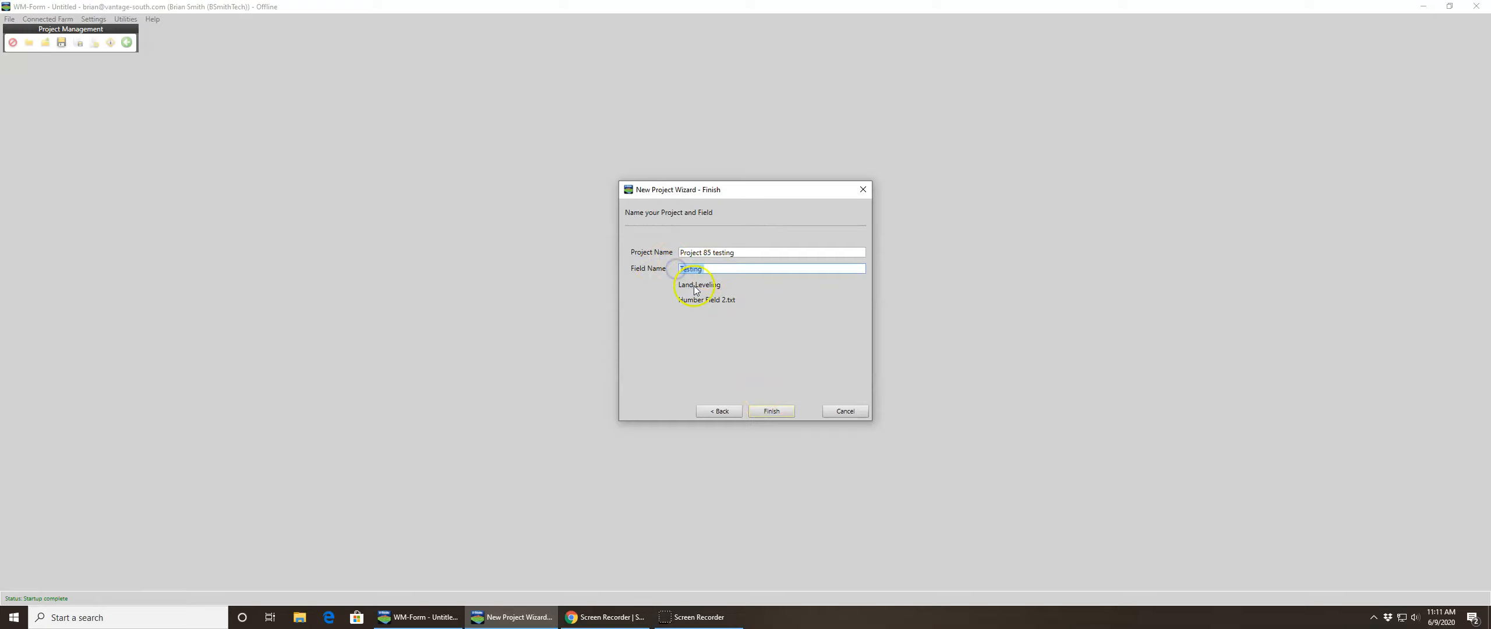
pyautogui.write('Humber 2')
pyautogui.click(775, 411)
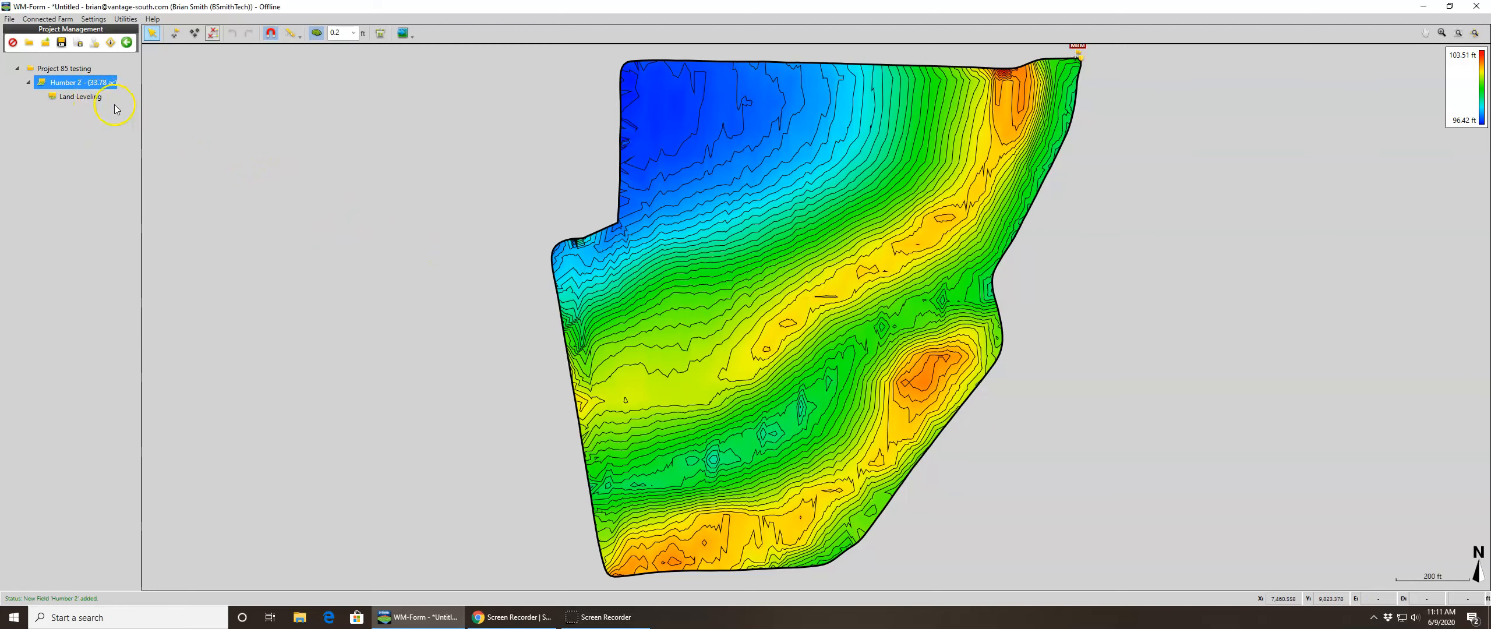
# Check the program's version and build information, and close it.
pyautogui.click(153, 19)
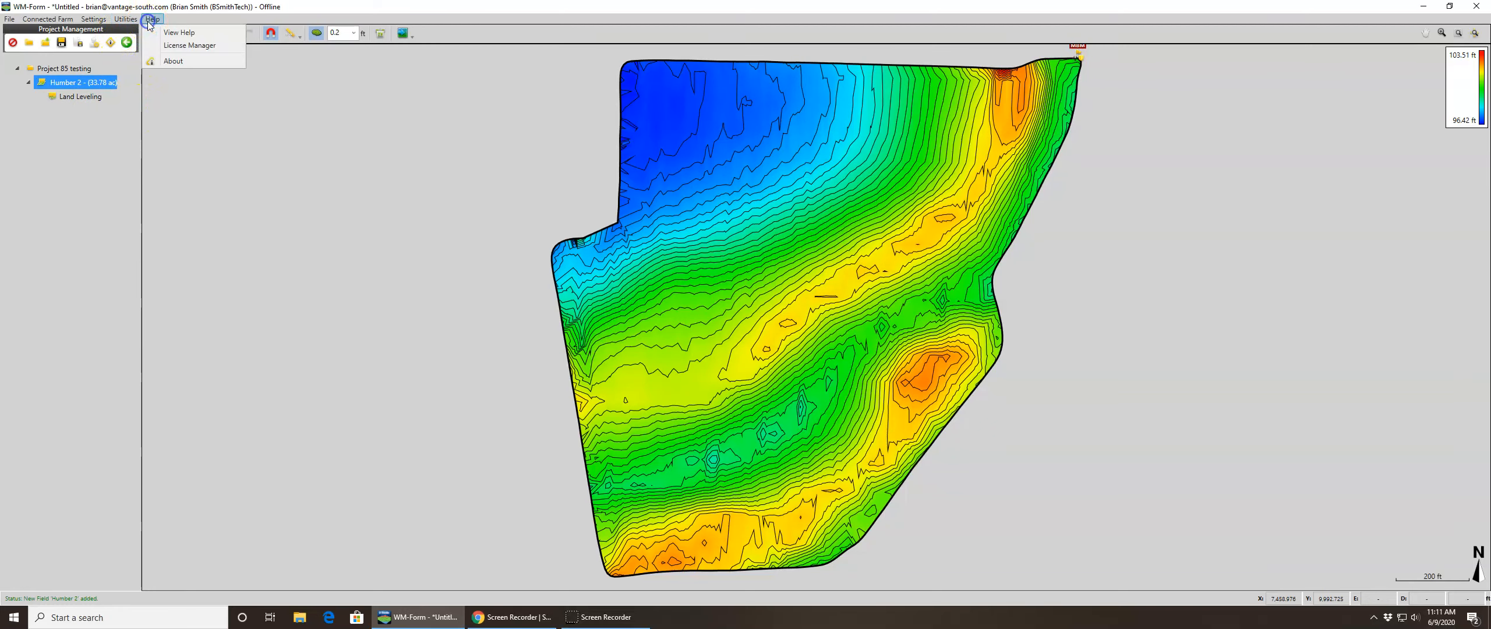
pyautogui.click(169, 60)
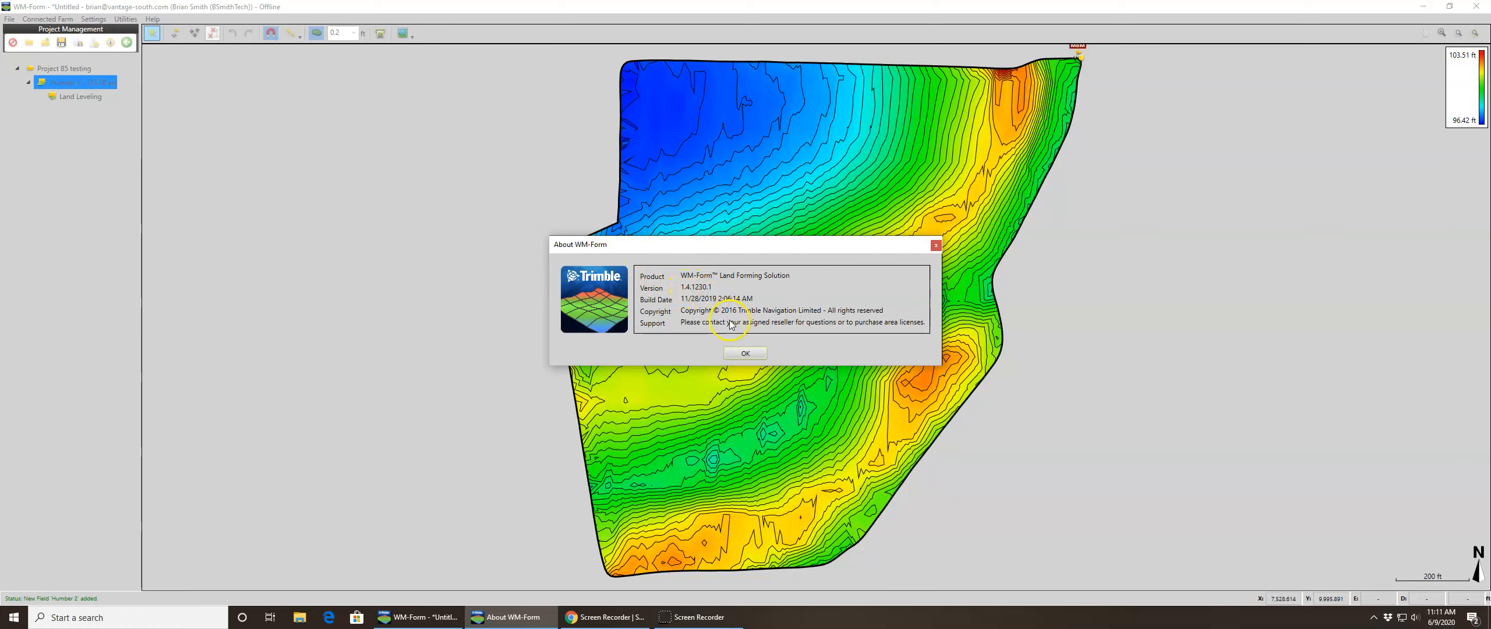
pyautogui.click(745, 352)
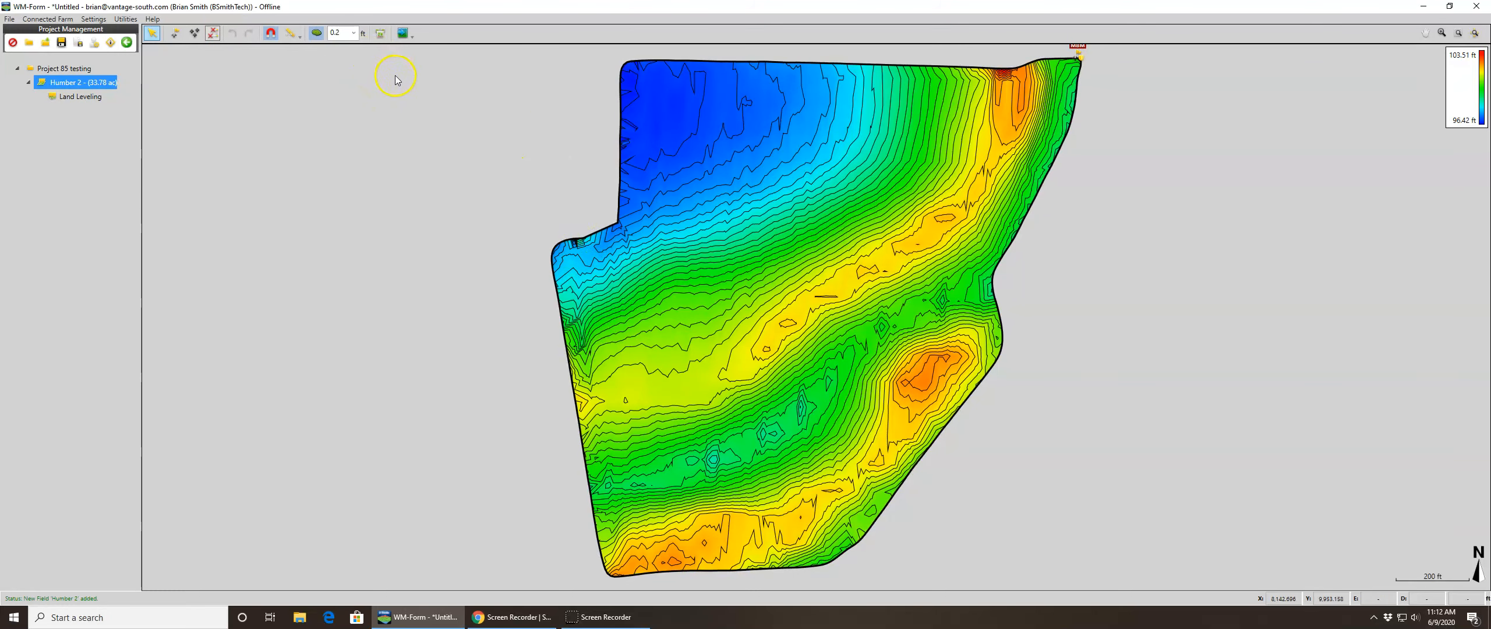
# Turn on the background map imagery behind the field.
pyautogui.click(401, 34)
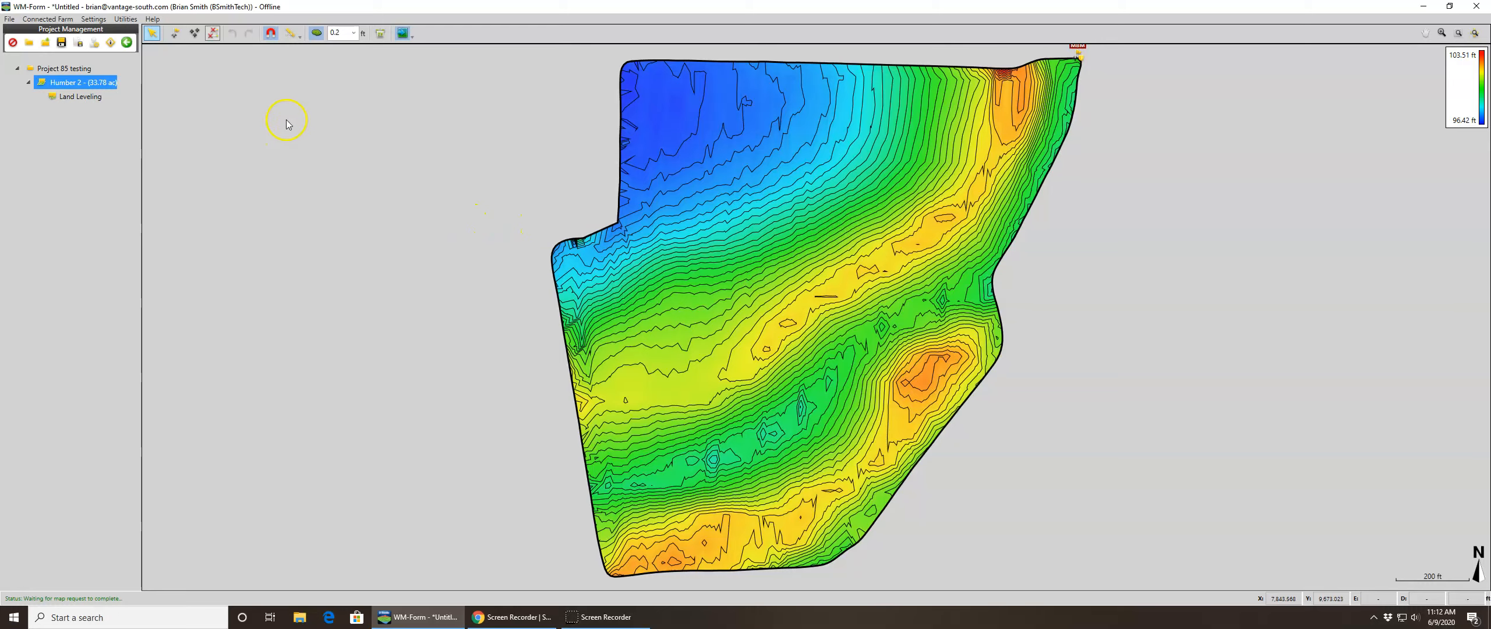
# Add a benchmark inside the upper-middle part of the field, accepting the coordinates offered for it.
pyautogui.click(176, 38)
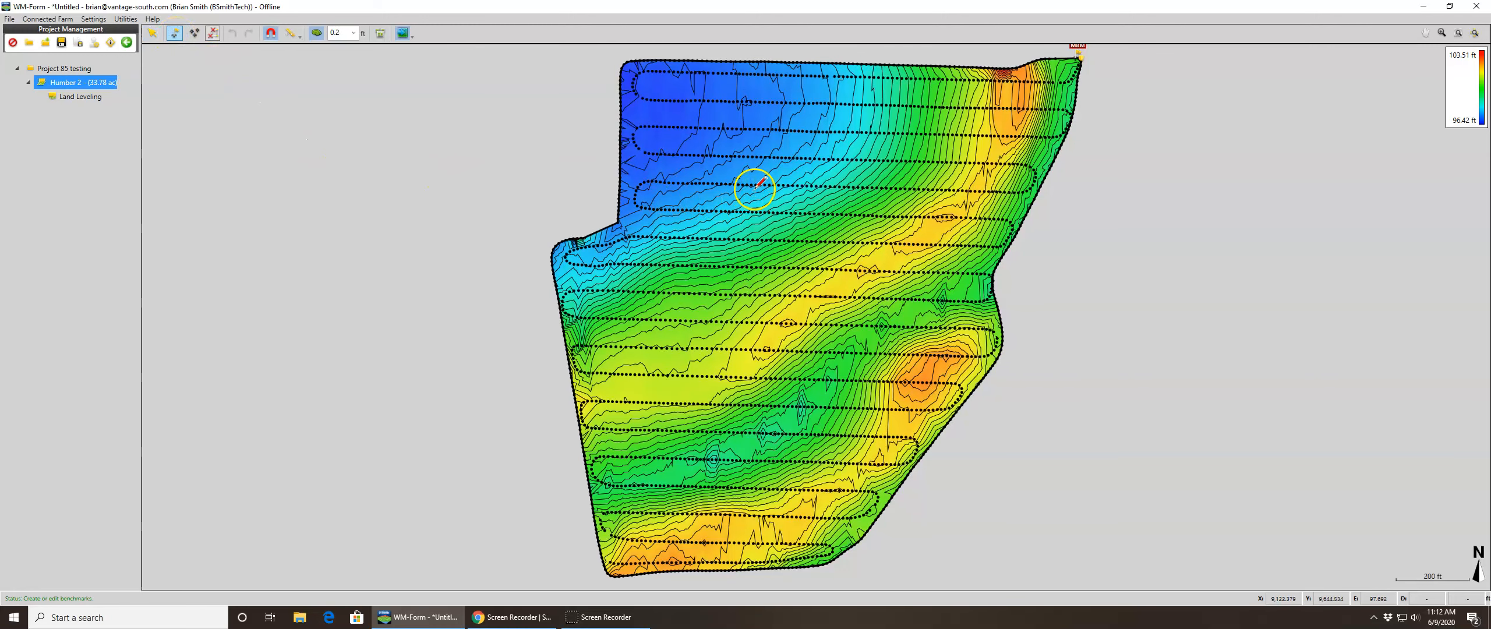
pyautogui.click(794, 239)
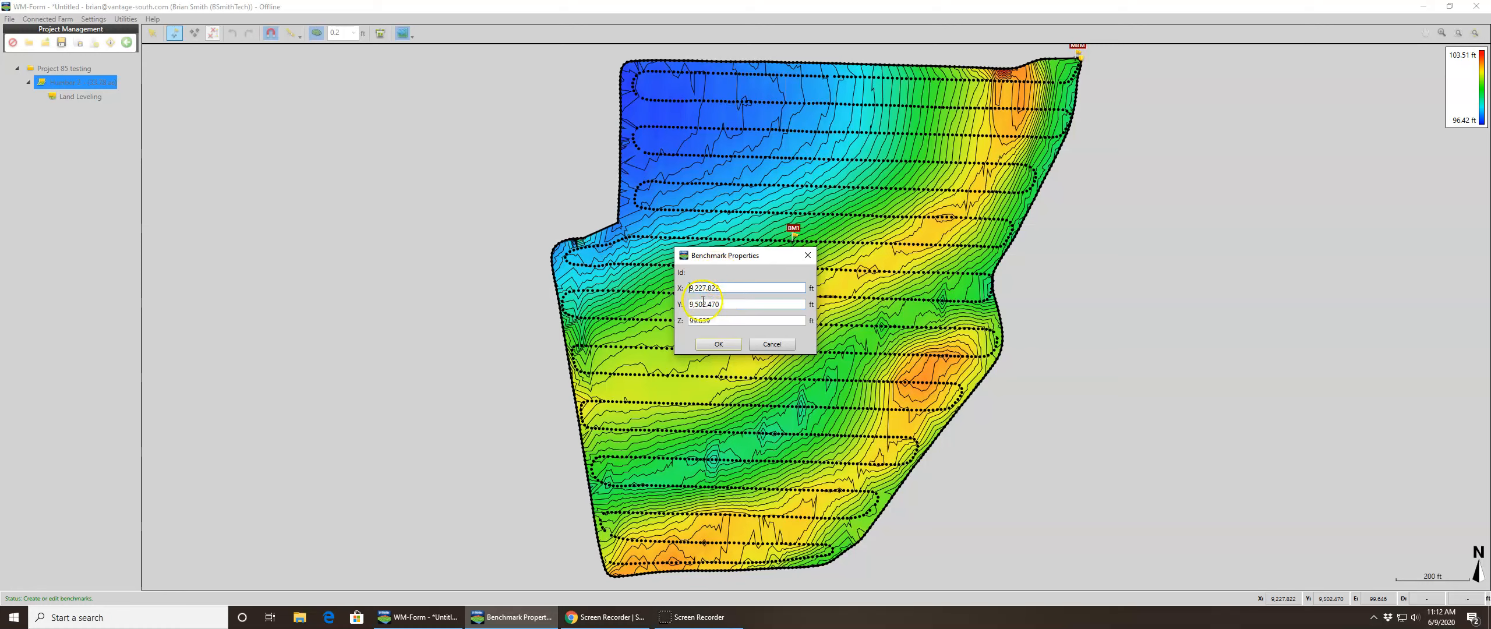
pyautogui.click(718, 343)
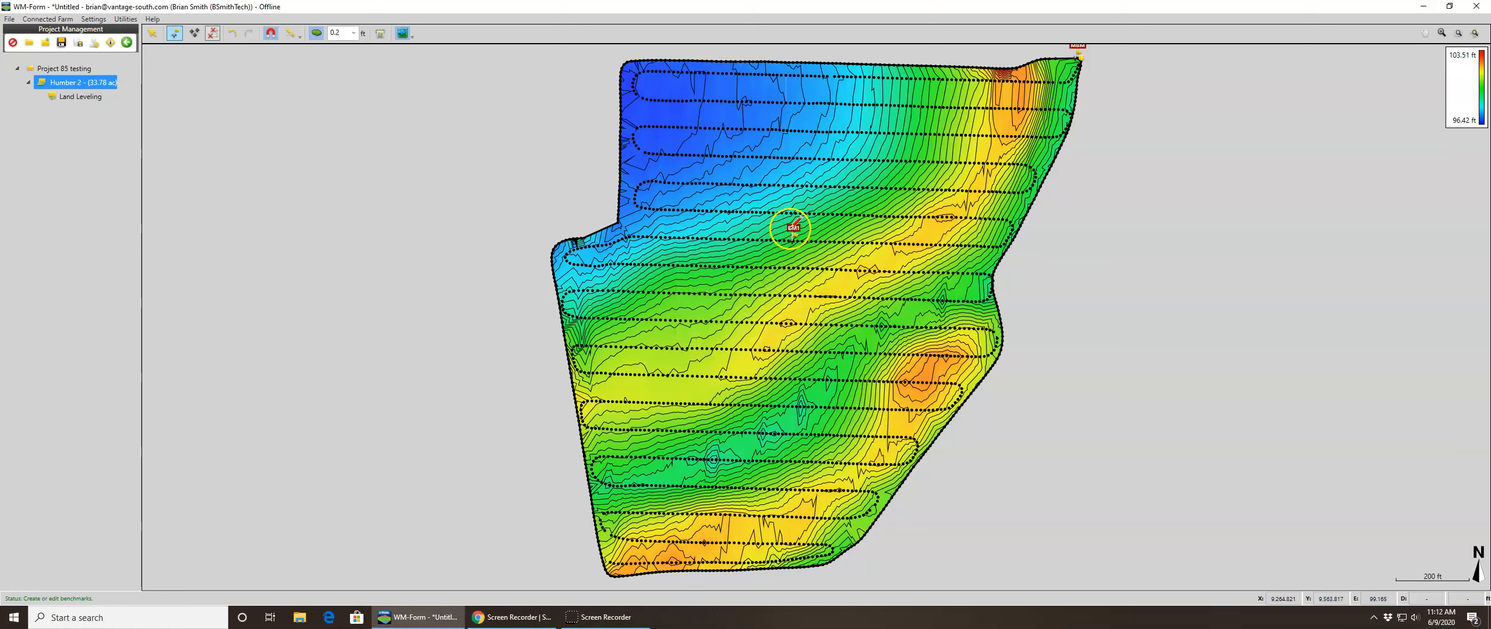
# Add a survey point in the low northwest area of the field with a Z elevation of 92.05 ft.
pyautogui.moveTo(797, 240)
pyautogui.click(211, 37)
pyautogui.click(198, 39)
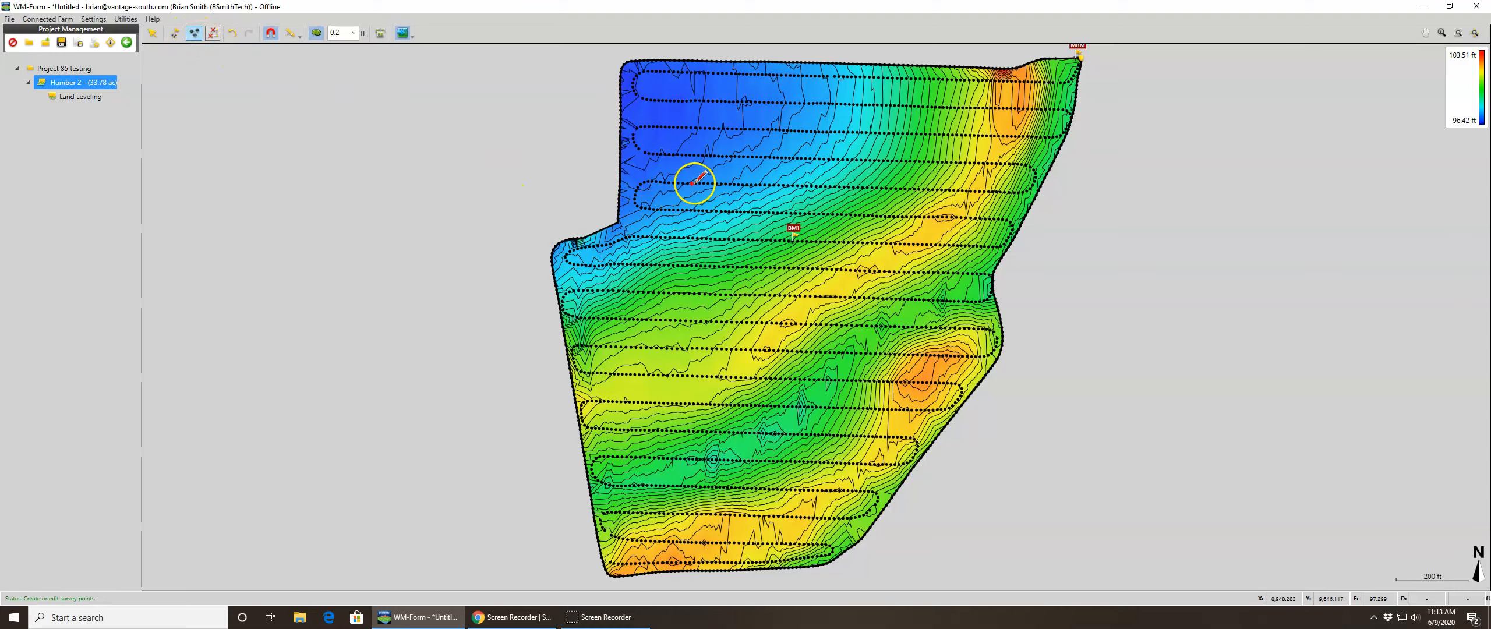
pyautogui.click(672, 113)
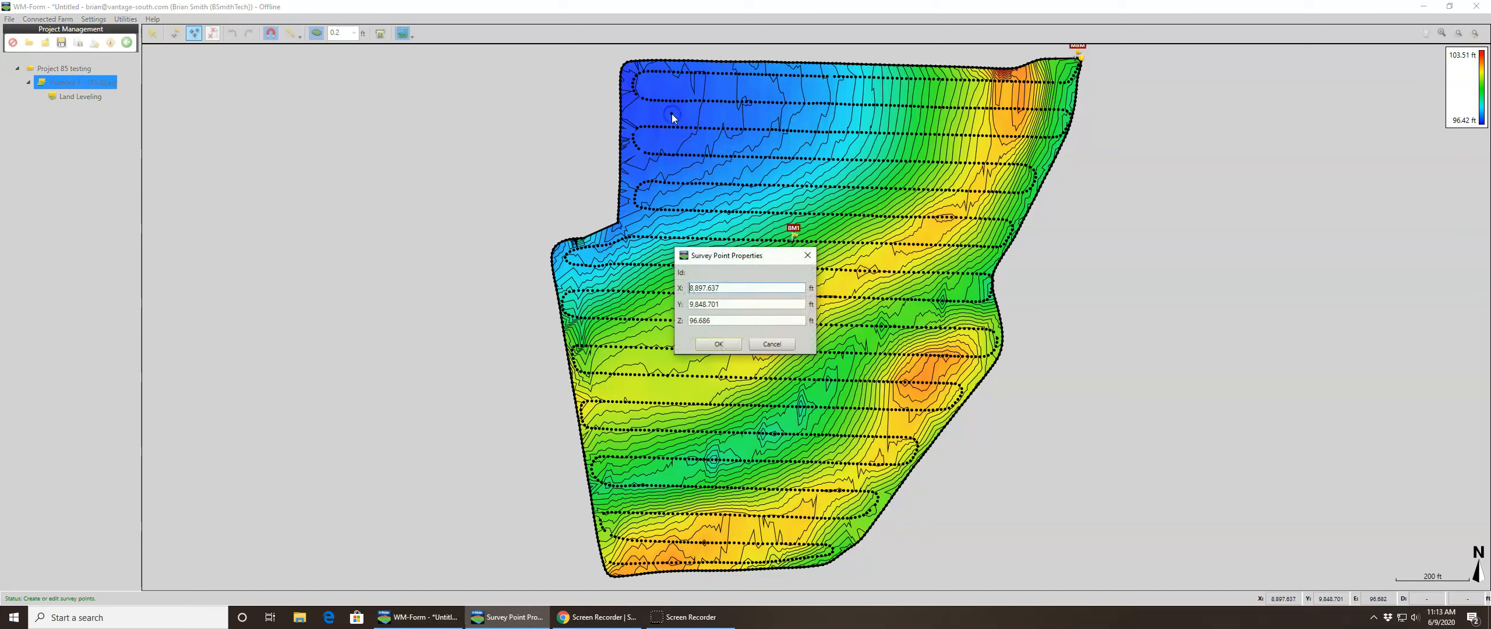
pyautogui.click(716, 322)
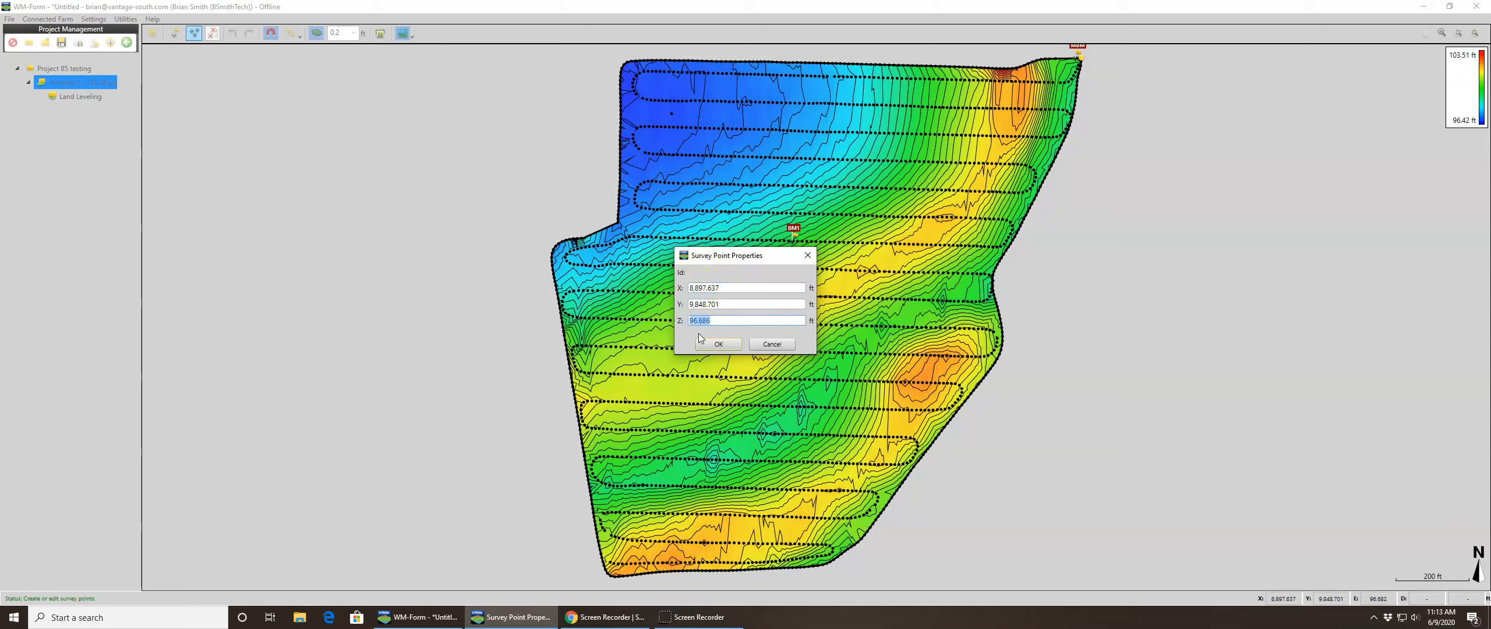
pyautogui.click(692, 328)
pyautogui.write('92.05')
pyautogui.click(718, 344)
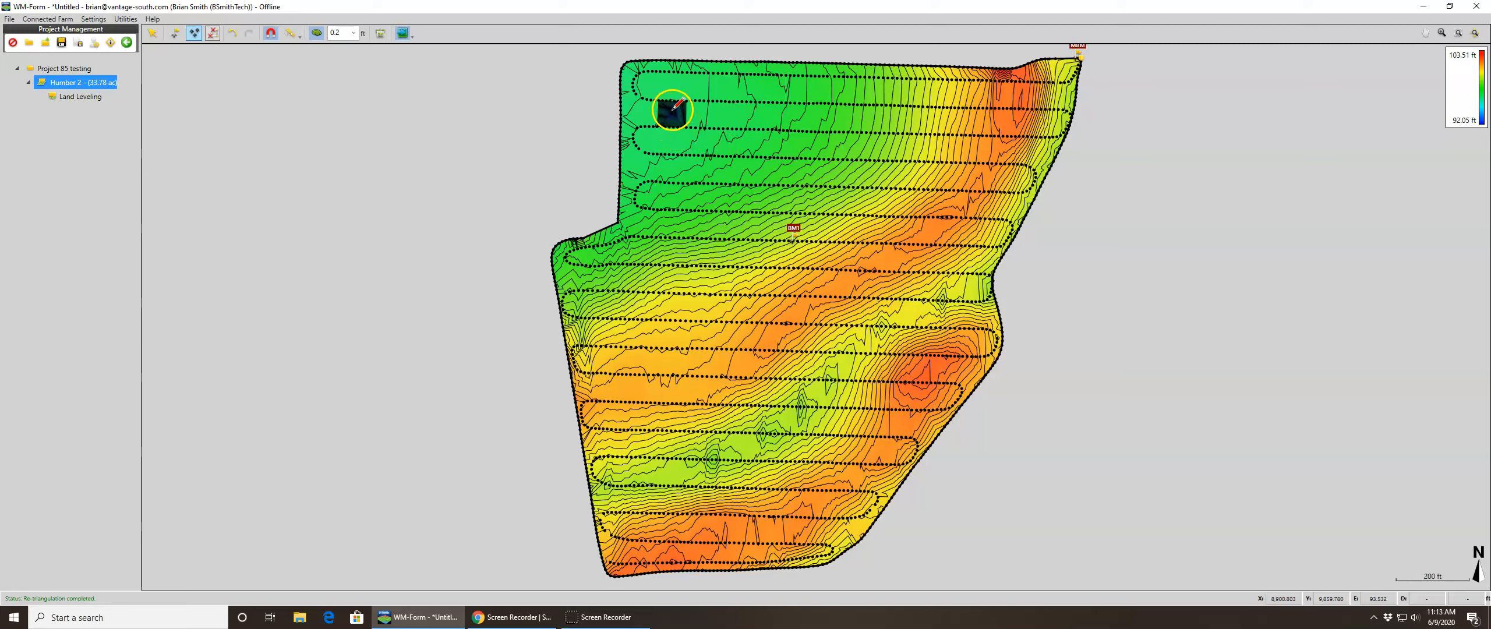
# Undo the added survey point and the benchmark inside the field.
pyautogui.click(230, 36)
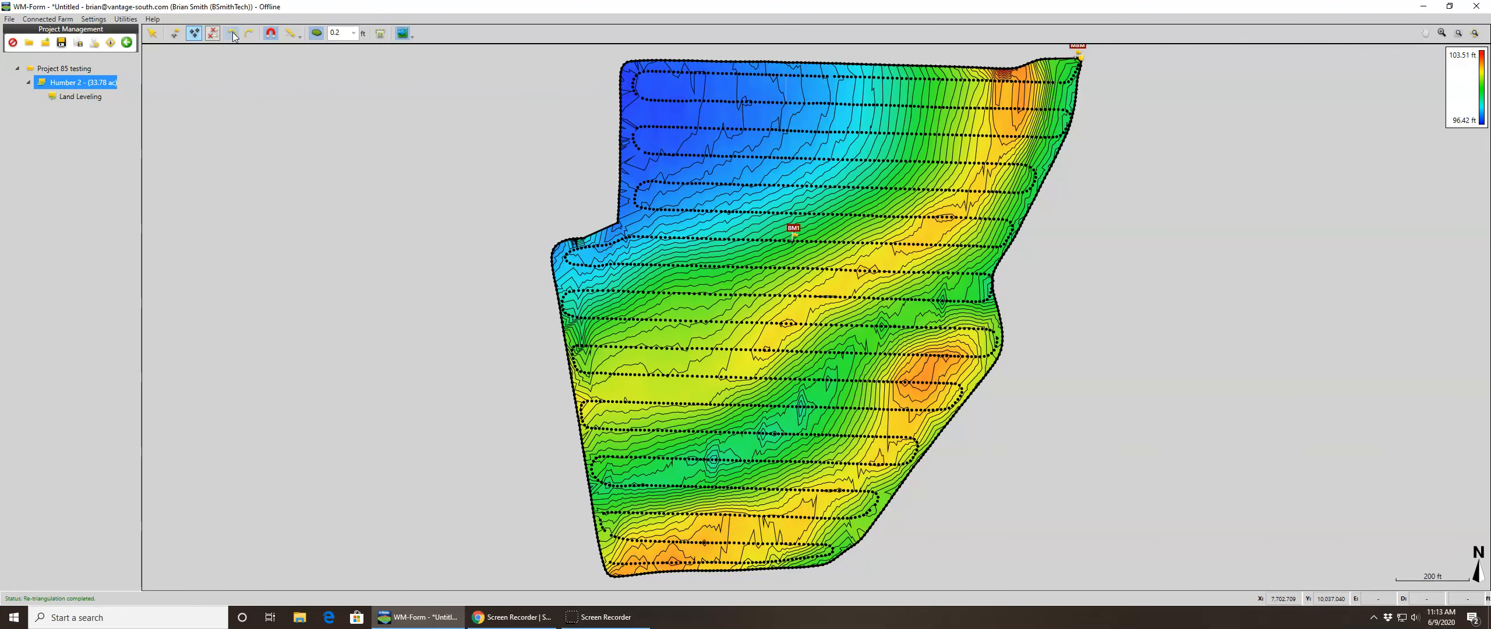
pyautogui.click(233, 36)
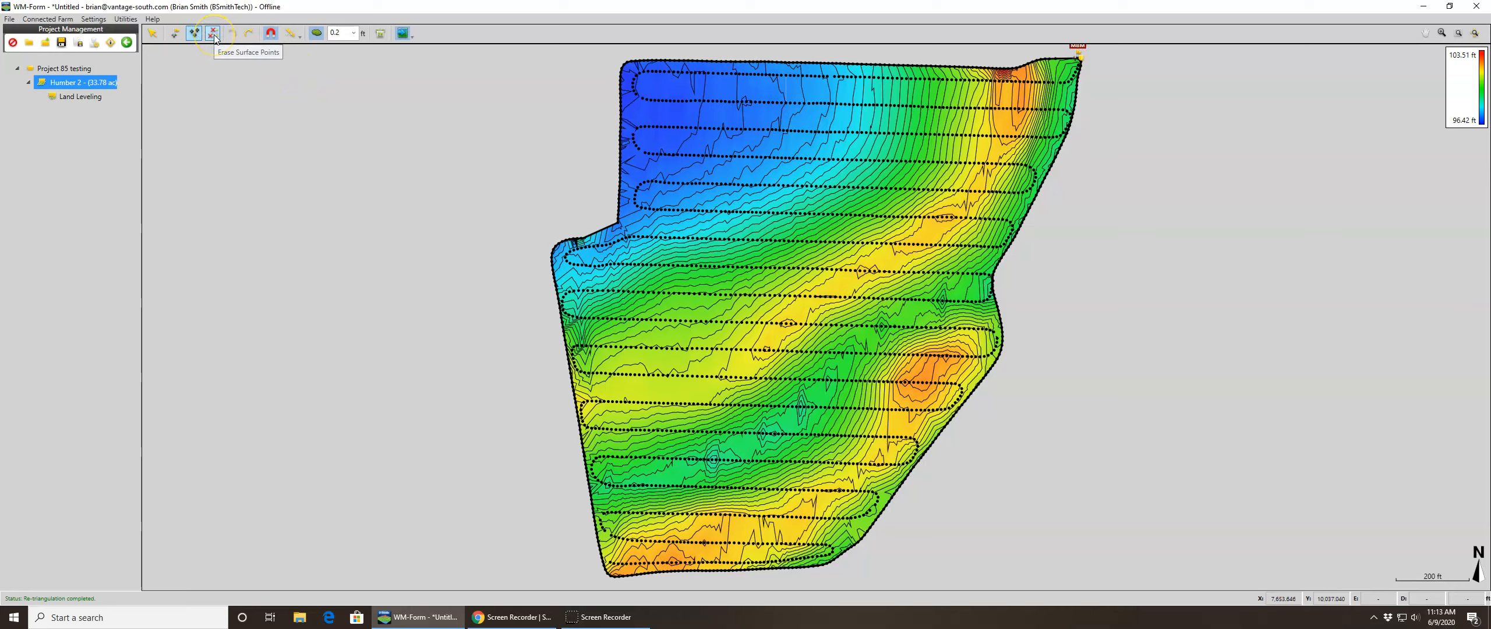
# Measure with snapping on from the field's north edge to its south edge, and along the eastern boundary to the northeast corner benchmark.
pyautogui.click(271, 36)
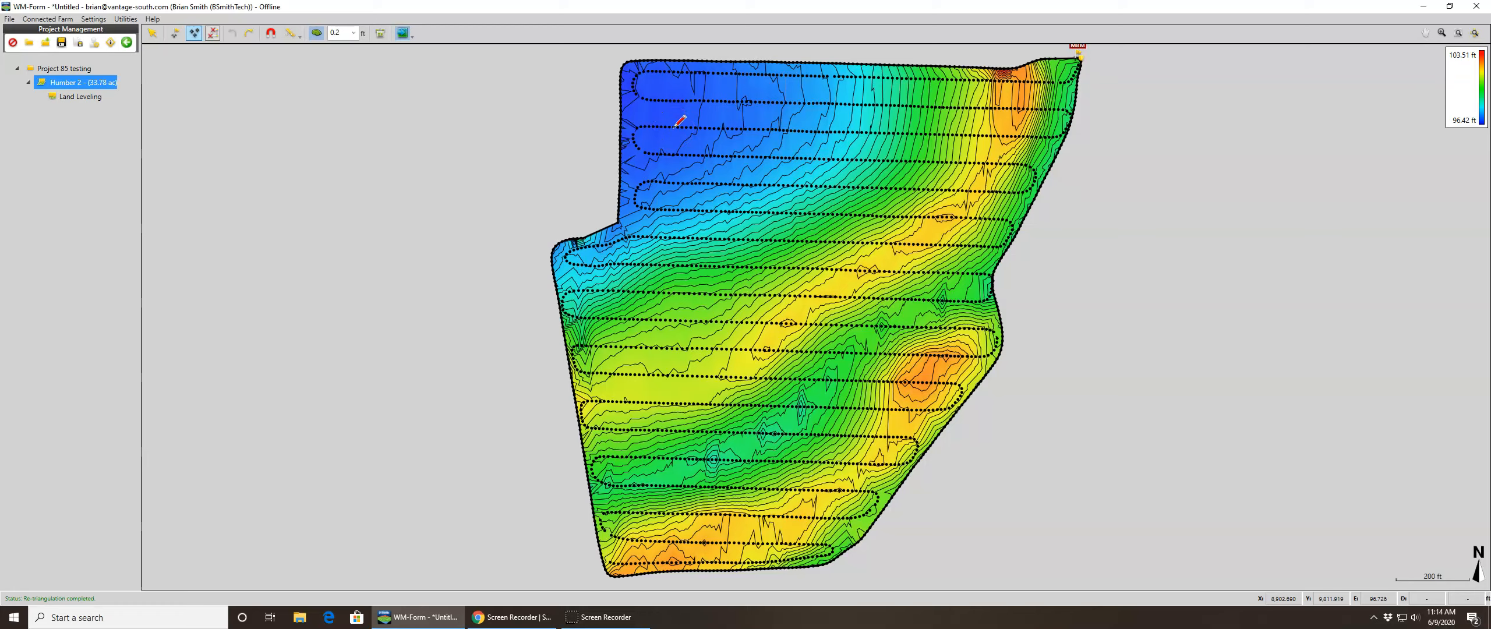
pyautogui.click(271, 33)
pyautogui.click(291, 36)
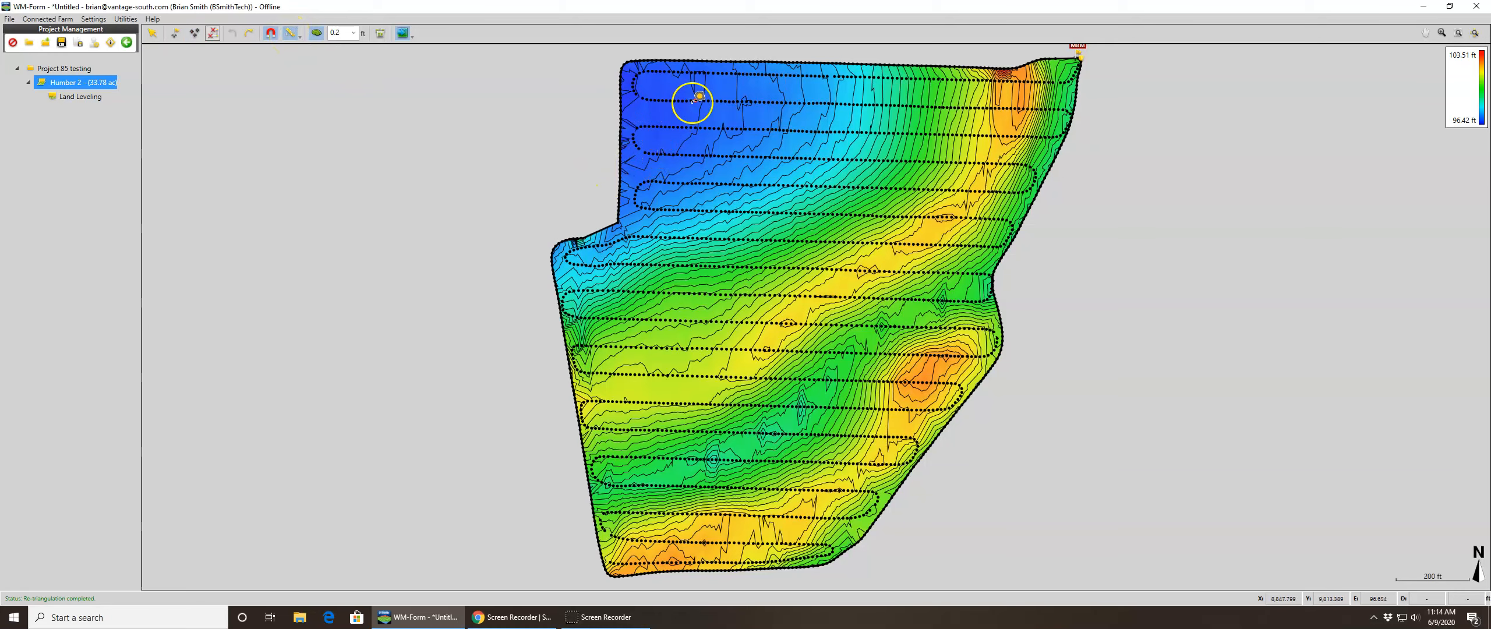
pyautogui.click(703, 60)
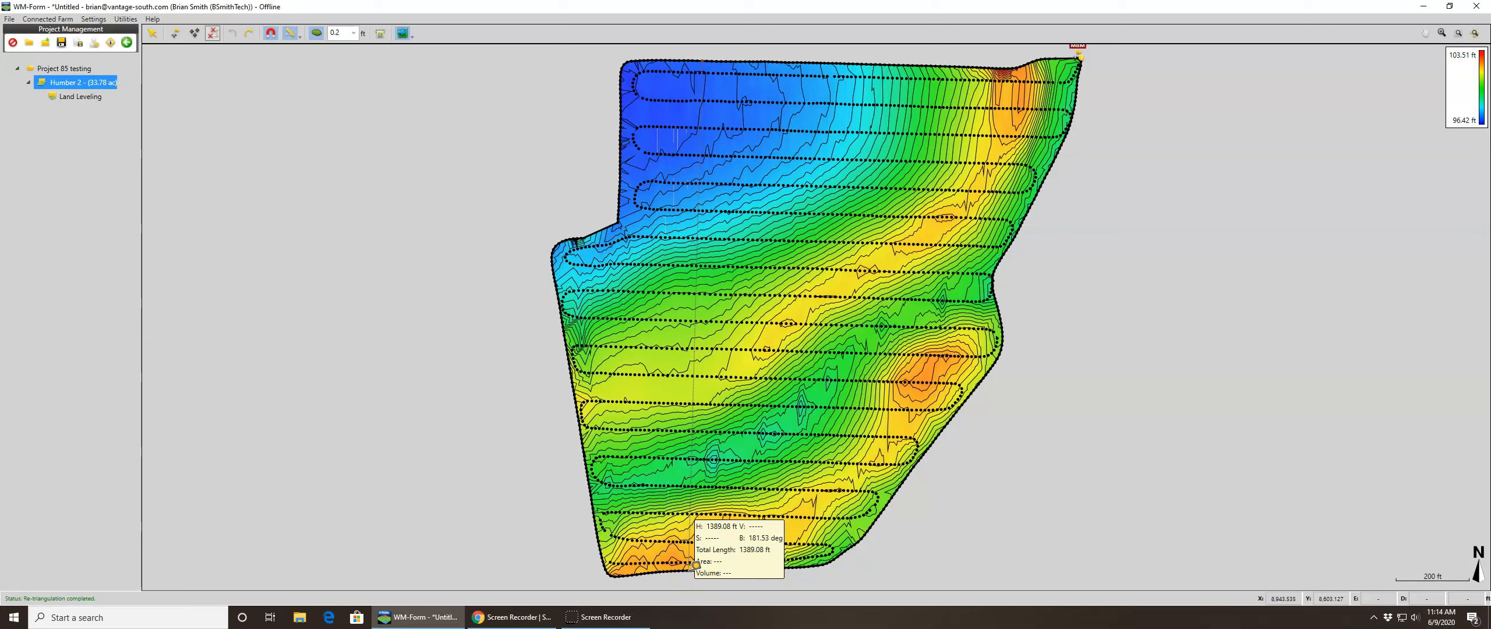
pyautogui.click(690, 566)
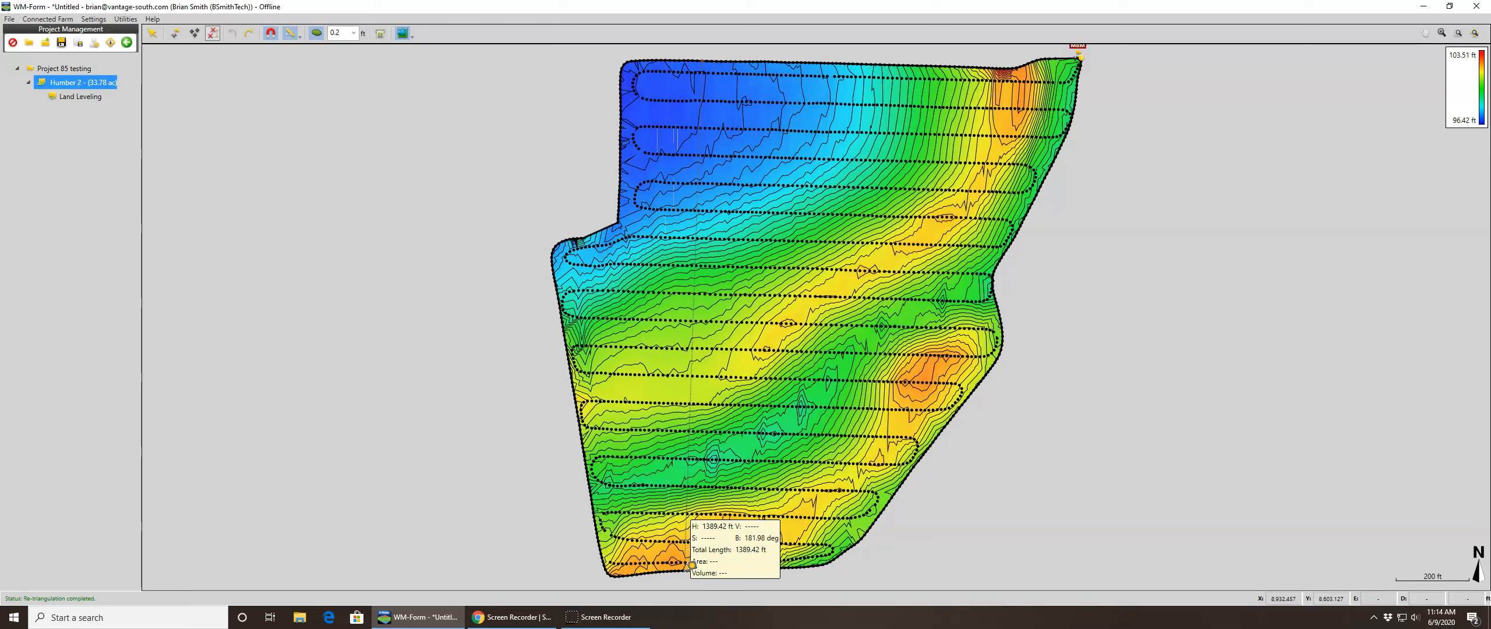
pyautogui.click(685, 571)
pyautogui.click(817, 570)
pyautogui.click(853, 558)
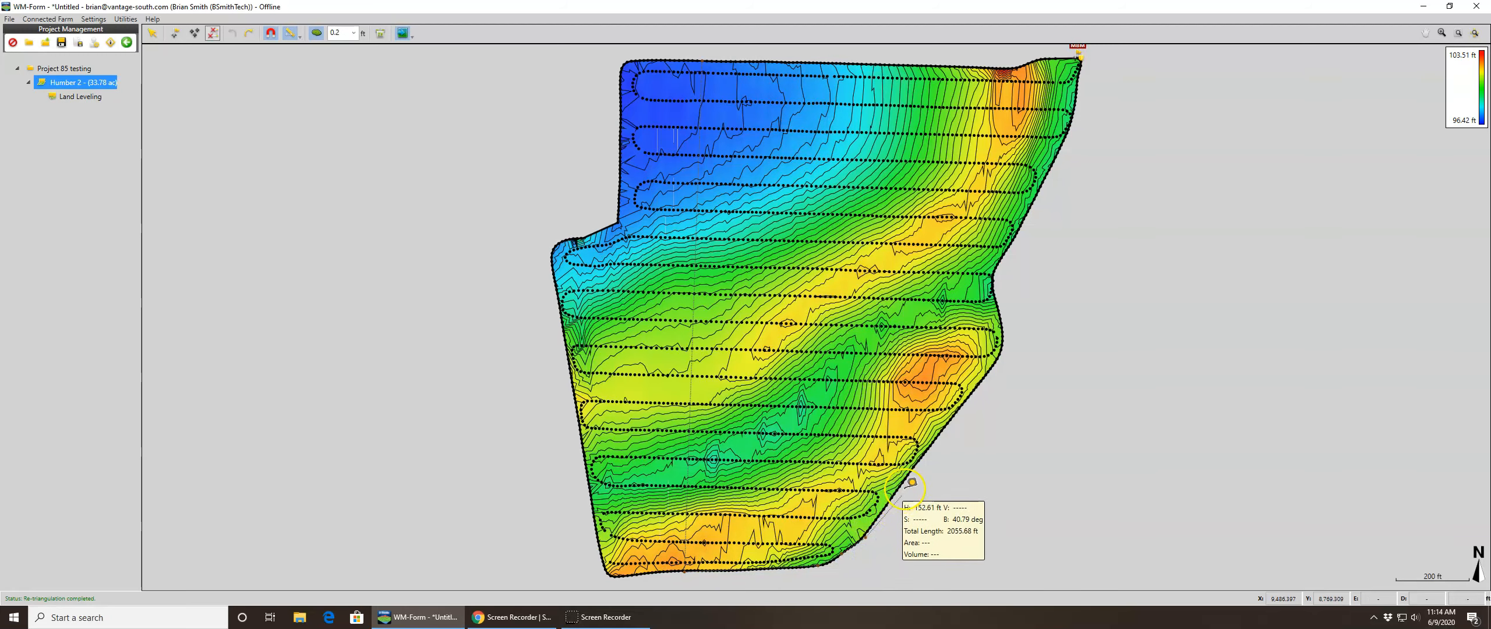
pyautogui.click(924, 452)
pyautogui.click(995, 347)
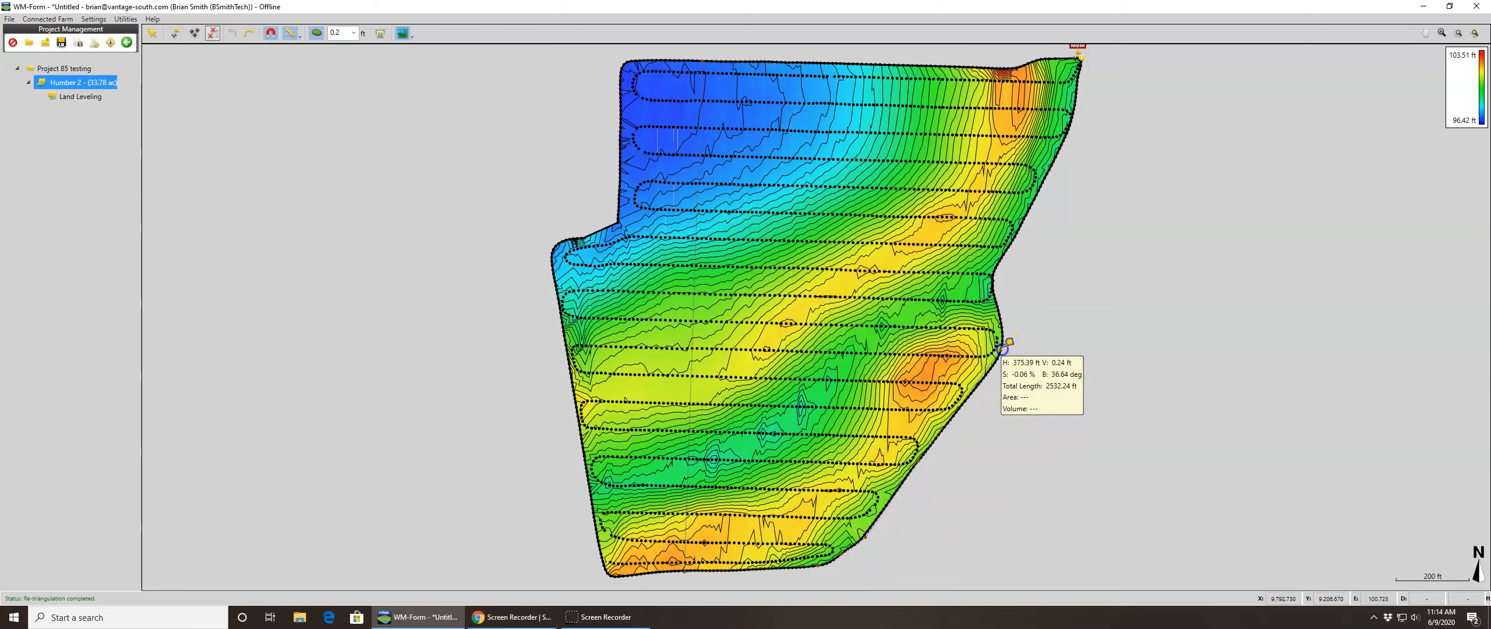
pyautogui.click(997, 281)
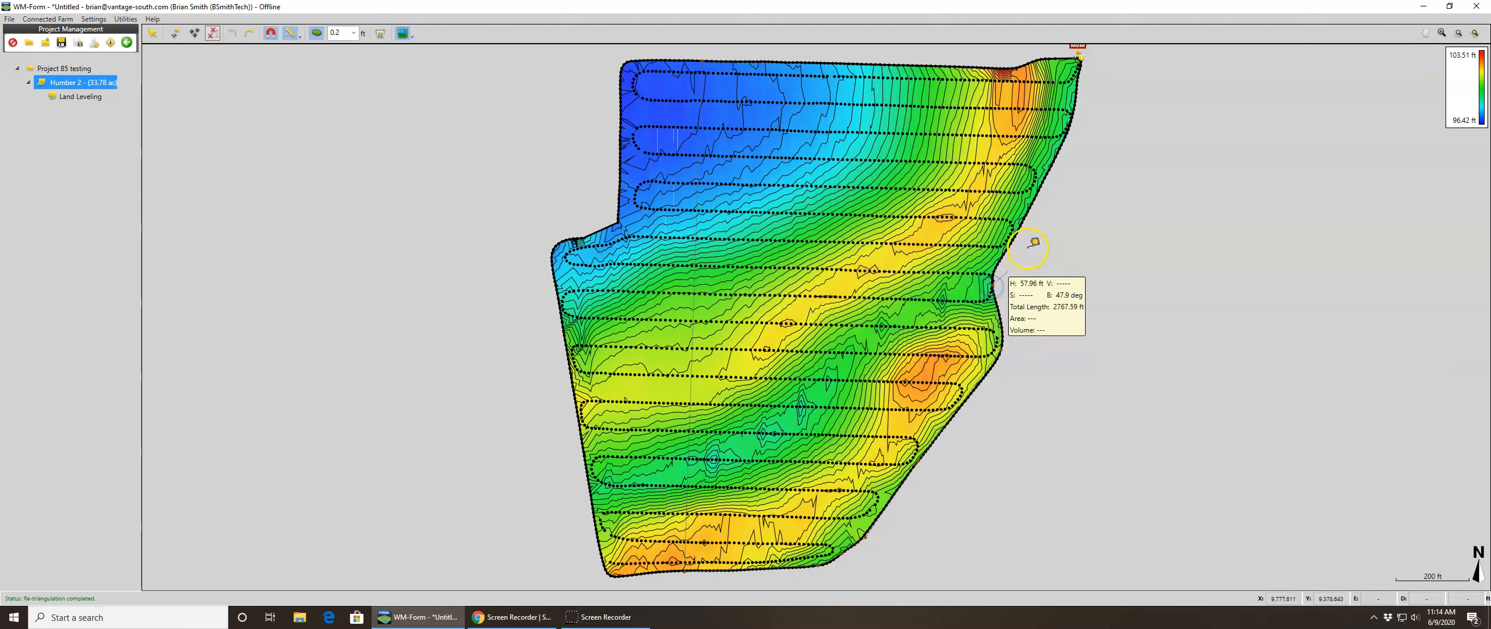
pyautogui.click(1047, 179)
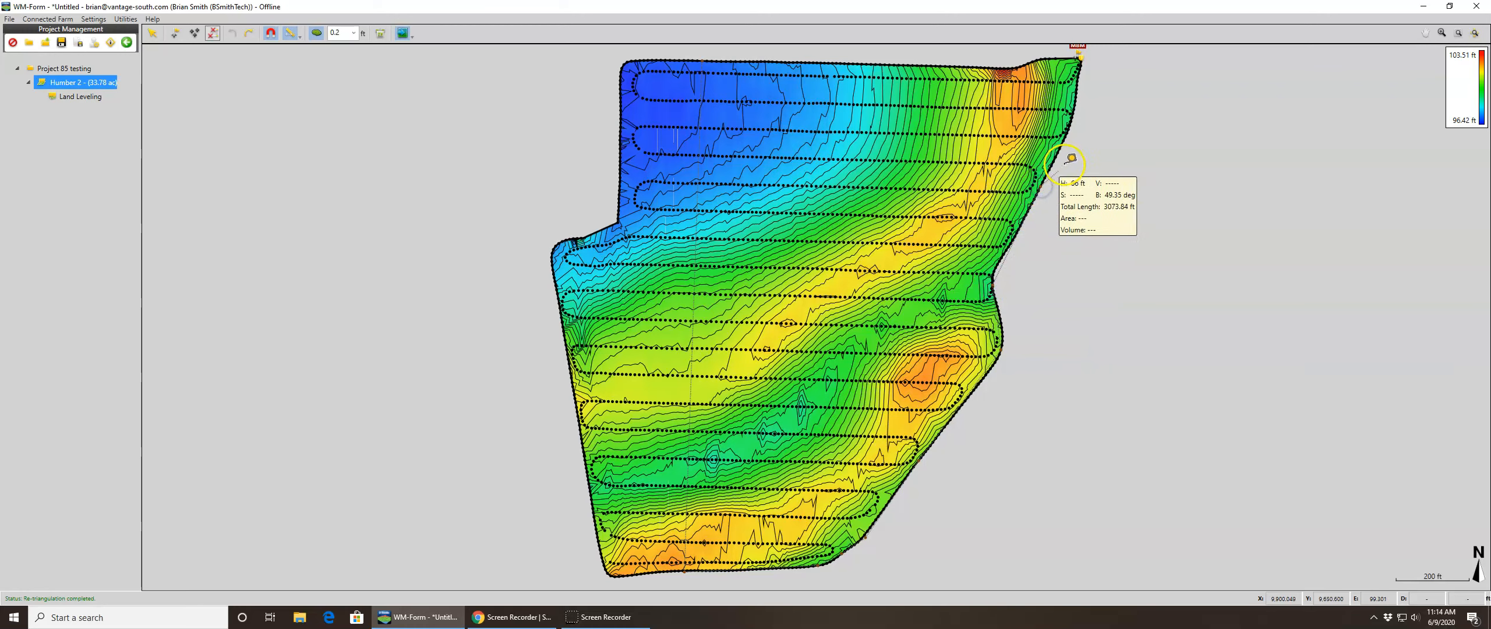
pyautogui.click(1081, 109)
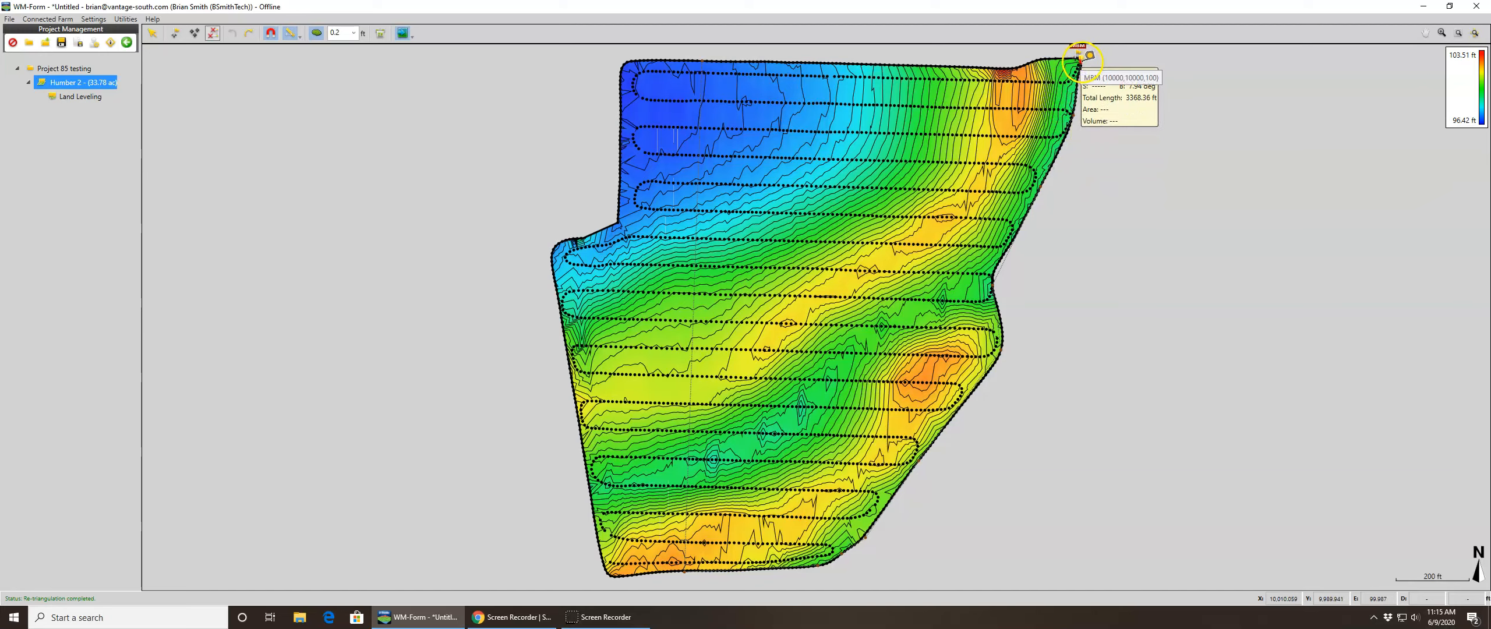
pyautogui.click(1081, 58)
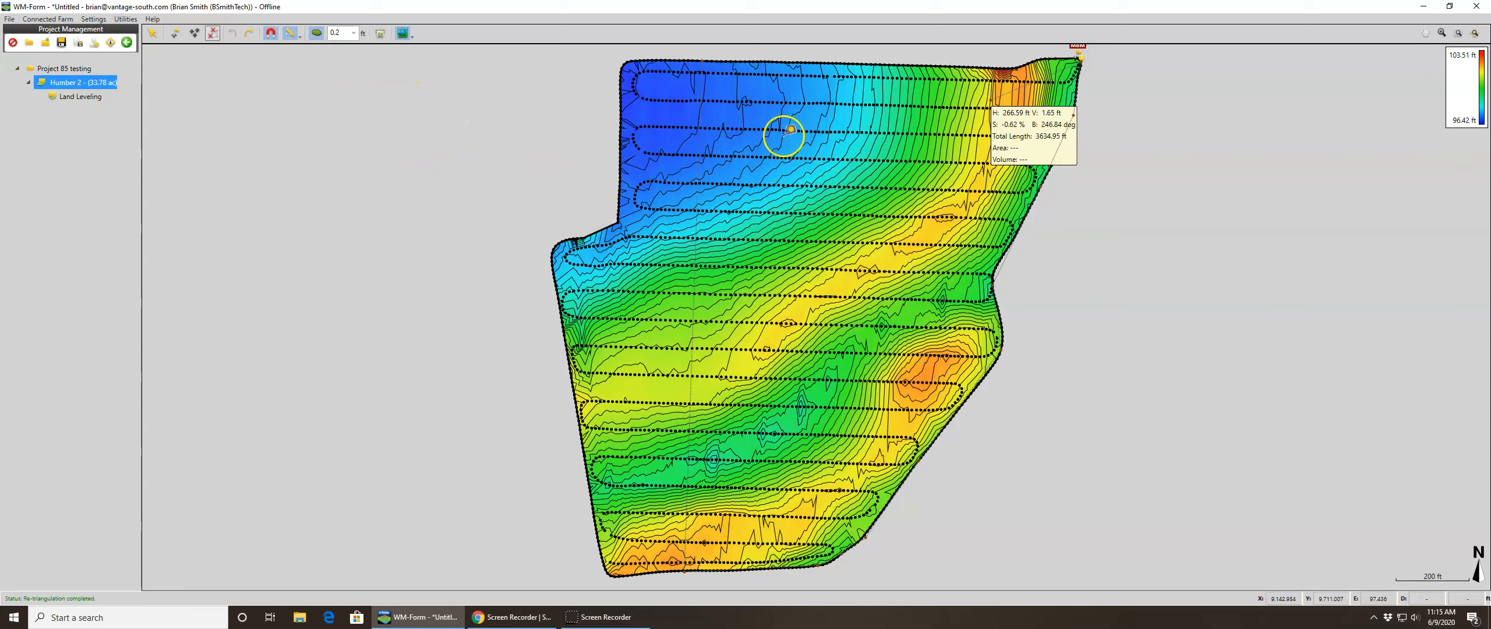
# Measure a short southward distance within the northern part of the field, and leave the measuring tool.
pyautogui.click(812, 100)
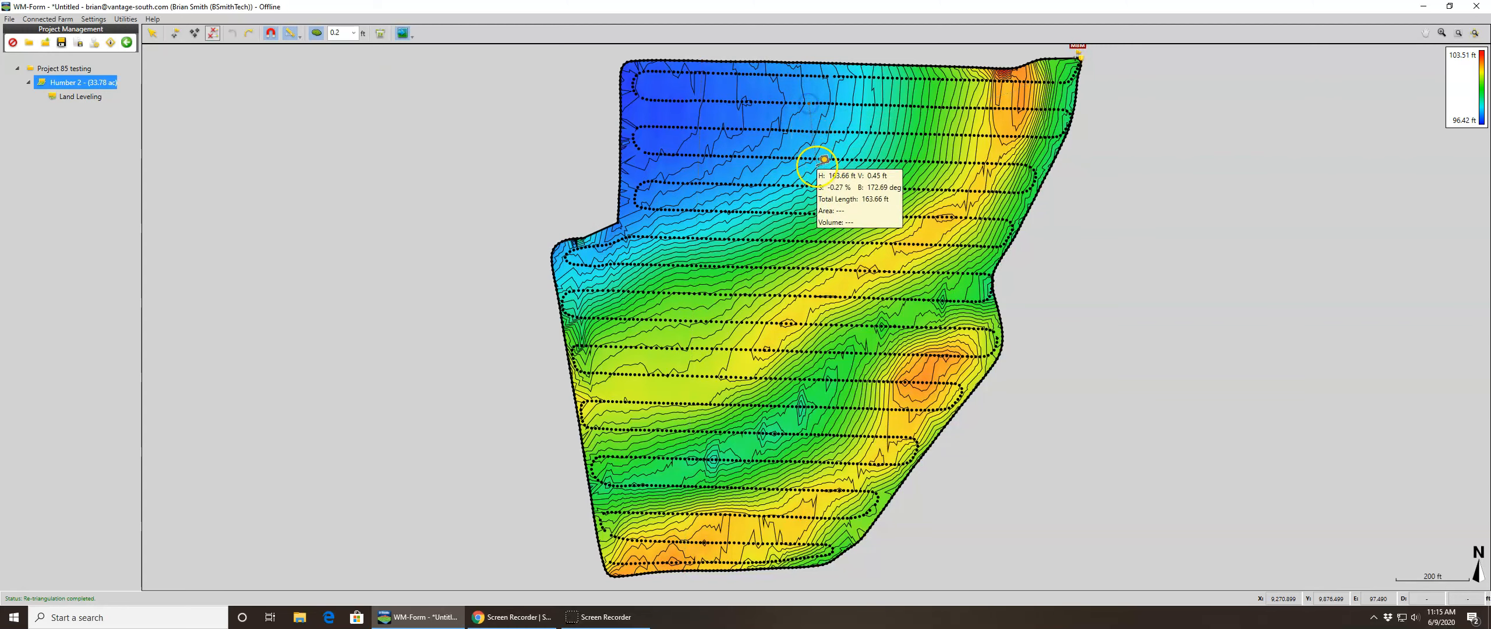
pyautogui.doubleClick(803, 216)
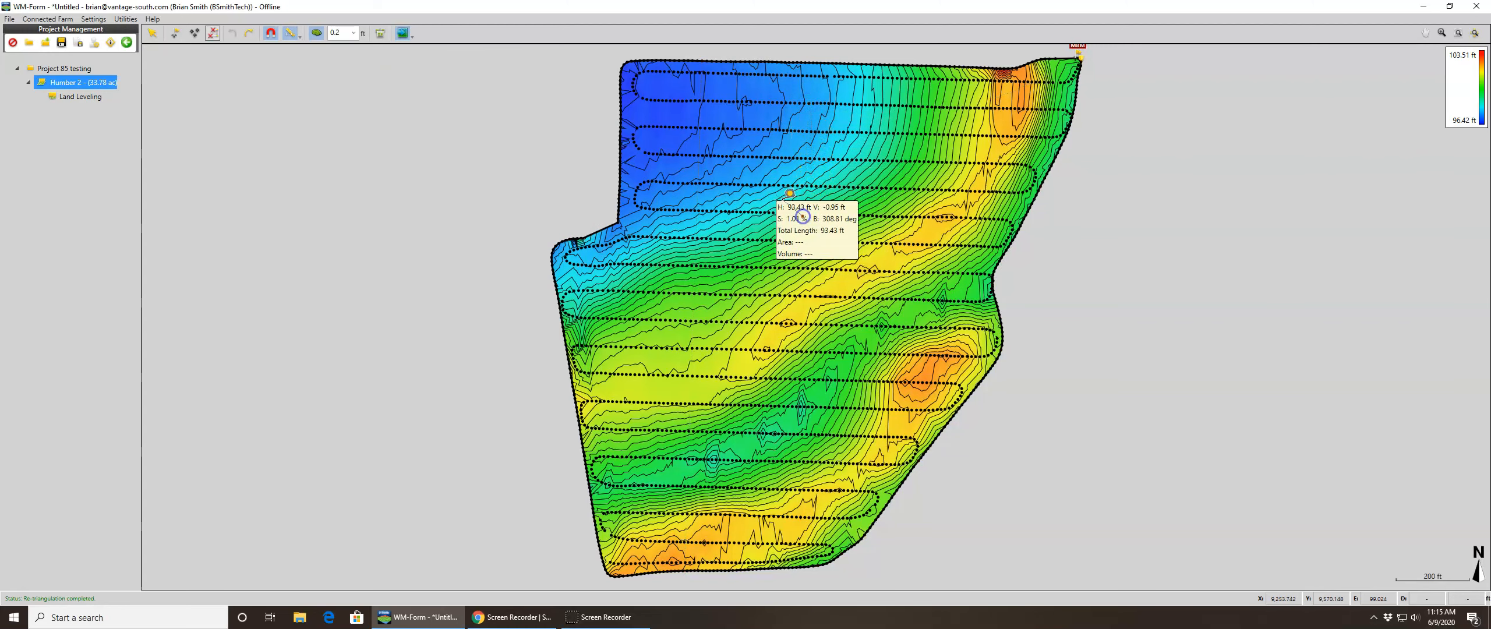
pyautogui.click(313, 97)
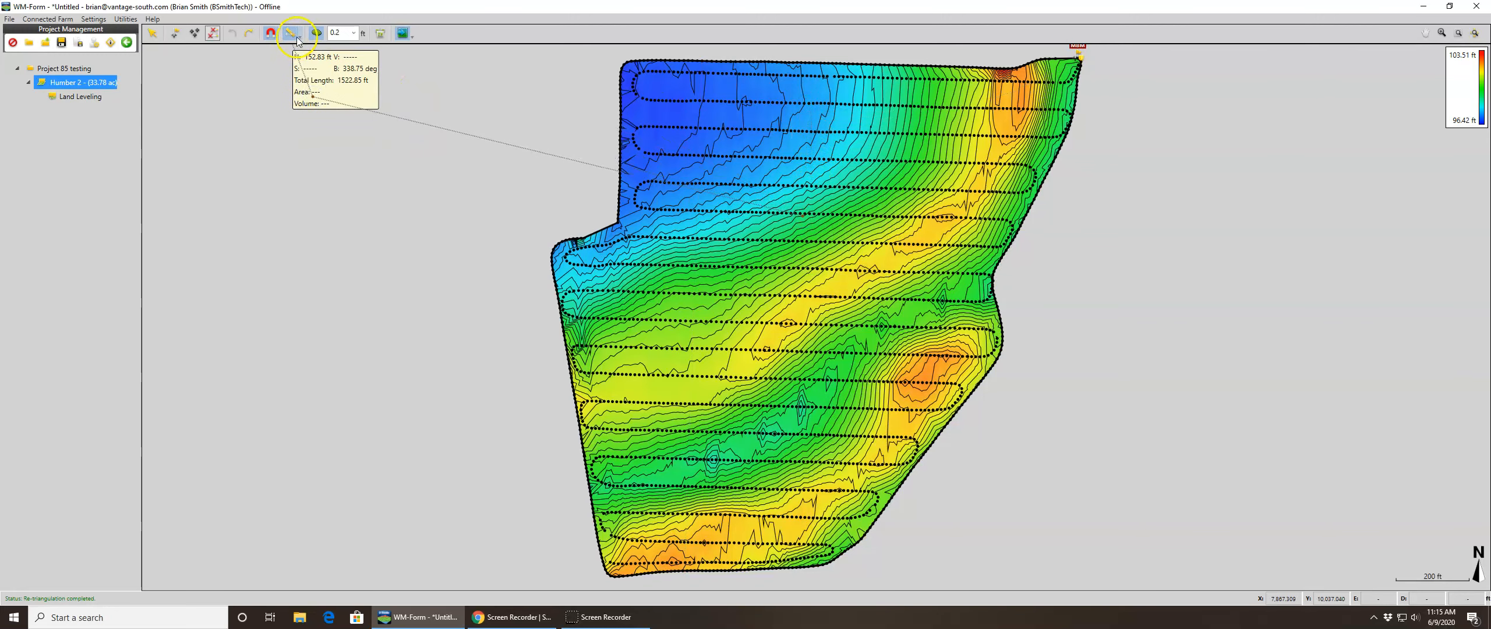
pyautogui.click(153, 35)
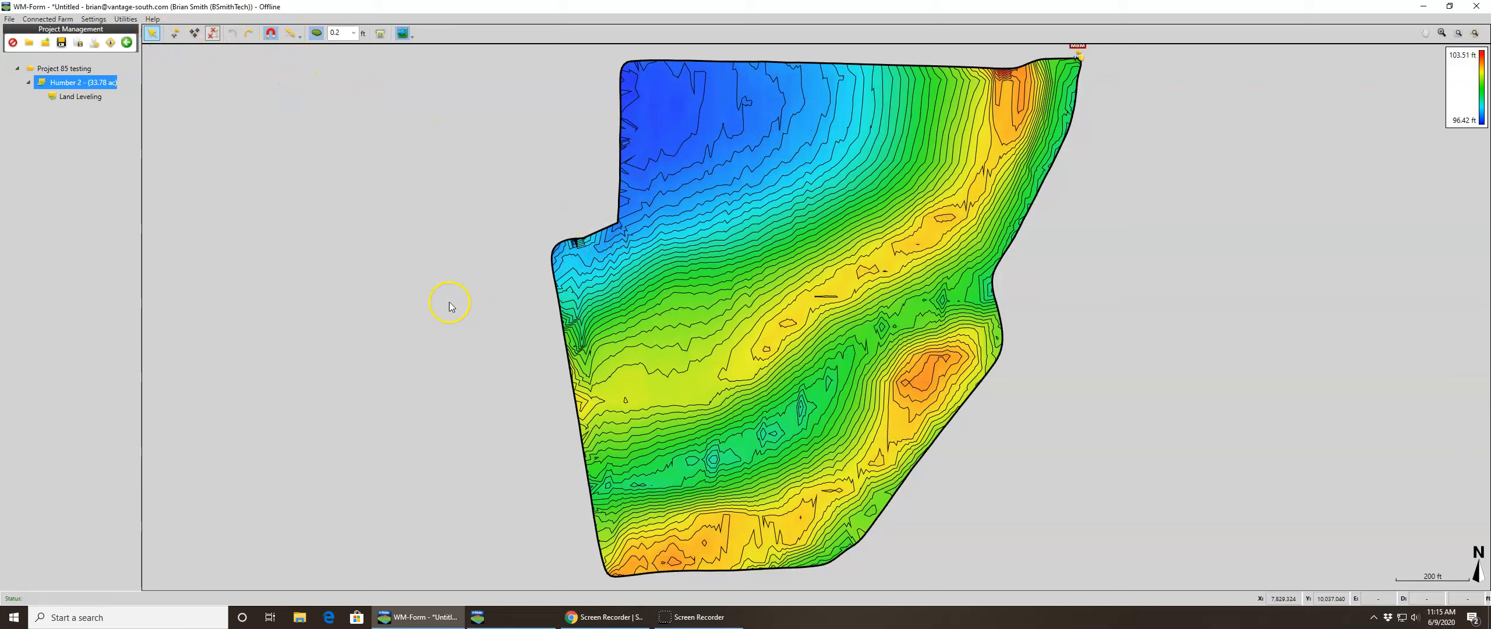
# Toggle the contour lines off and on, try a contour interval of 0.5 ft, and restore 0.2 ft.
pyautogui.click(315, 34)
pyautogui.click(311, 36)
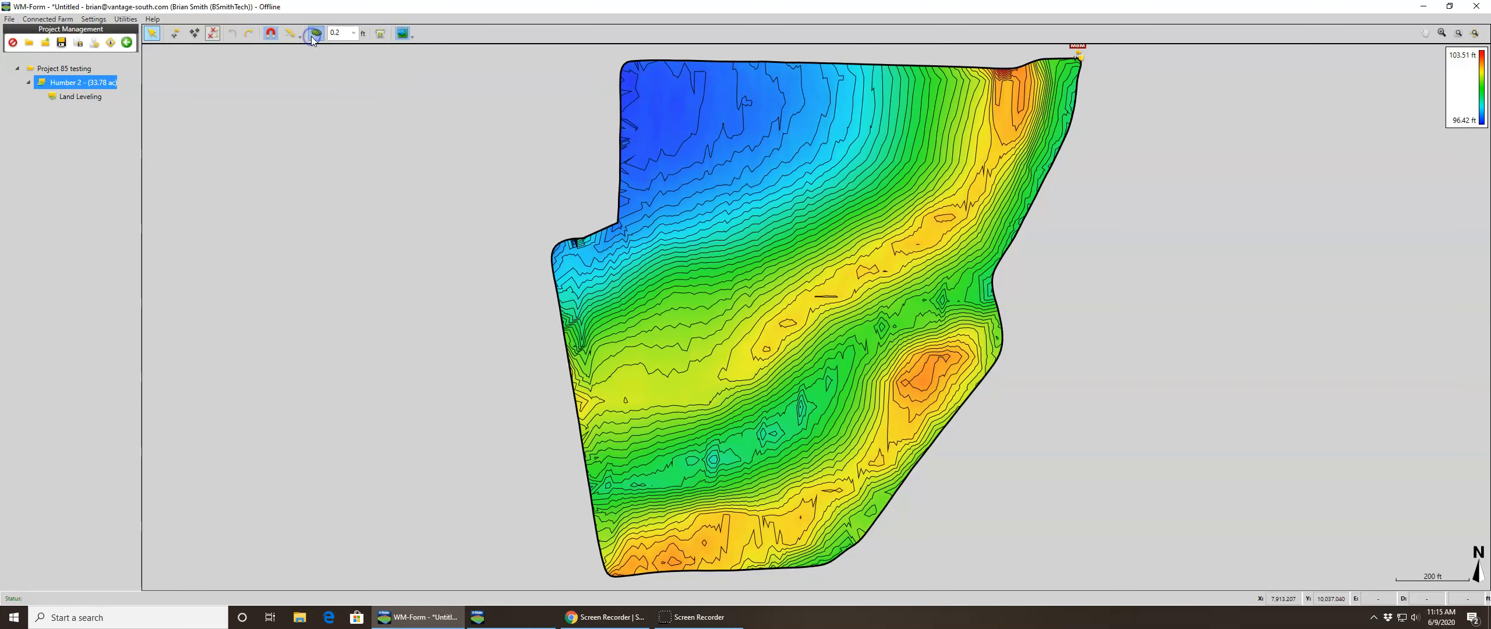
pyautogui.click(353, 34)
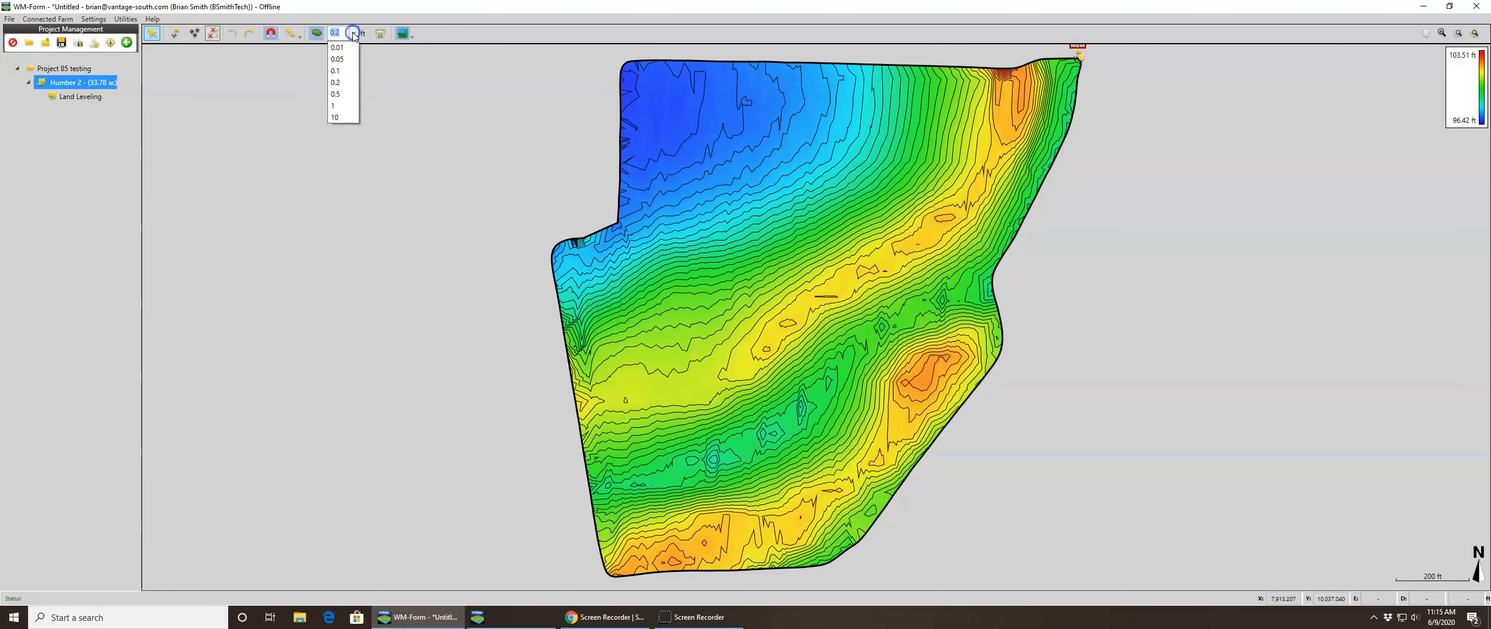
pyautogui.click(344, 94)
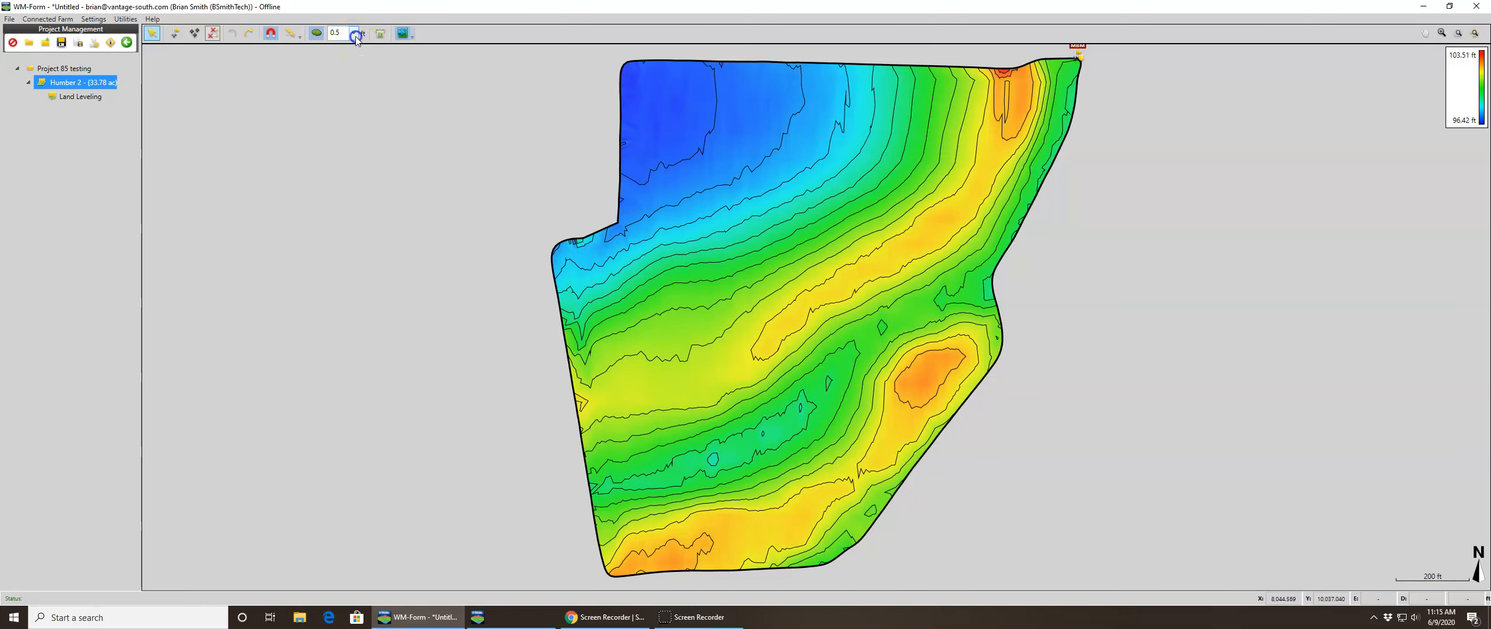
pyautogui.click(353, 34)
pyautogui.click(347, 80)
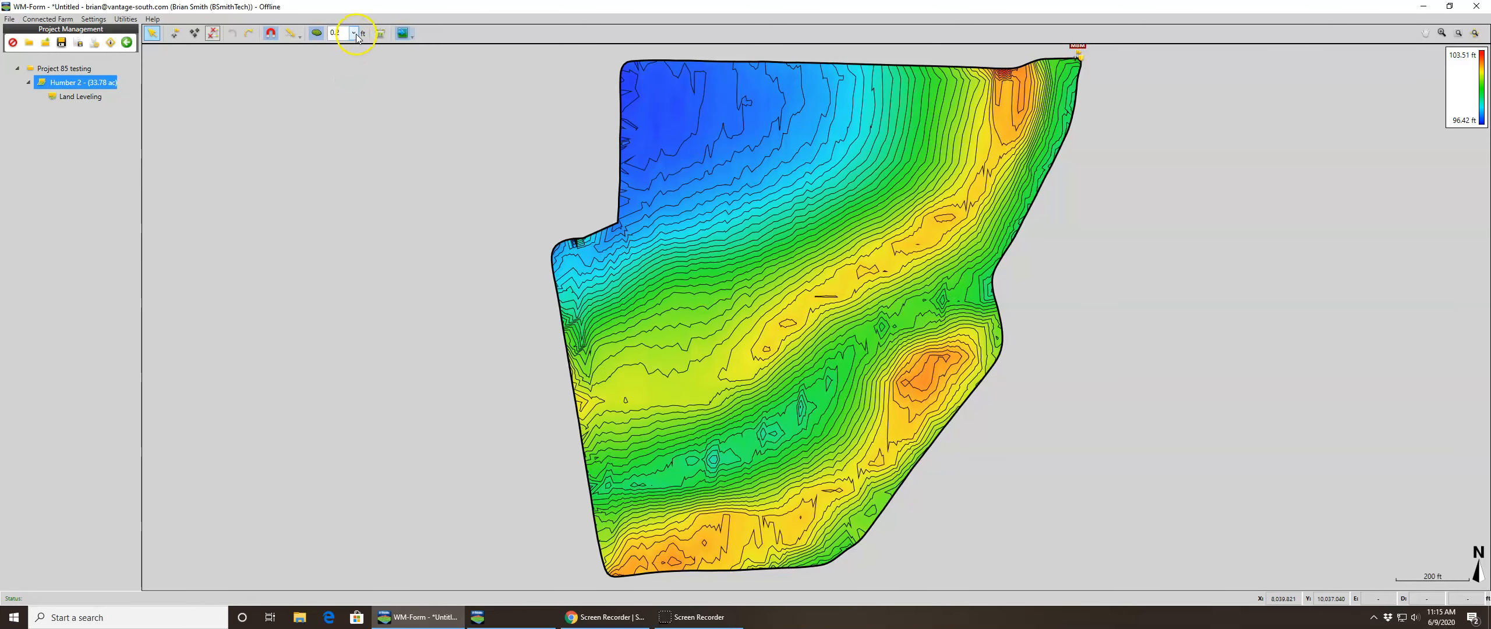
# Set the contour interval to 0.1 ft.
pyautogui.click(353, 33)
pyautogui.click(347, 73)
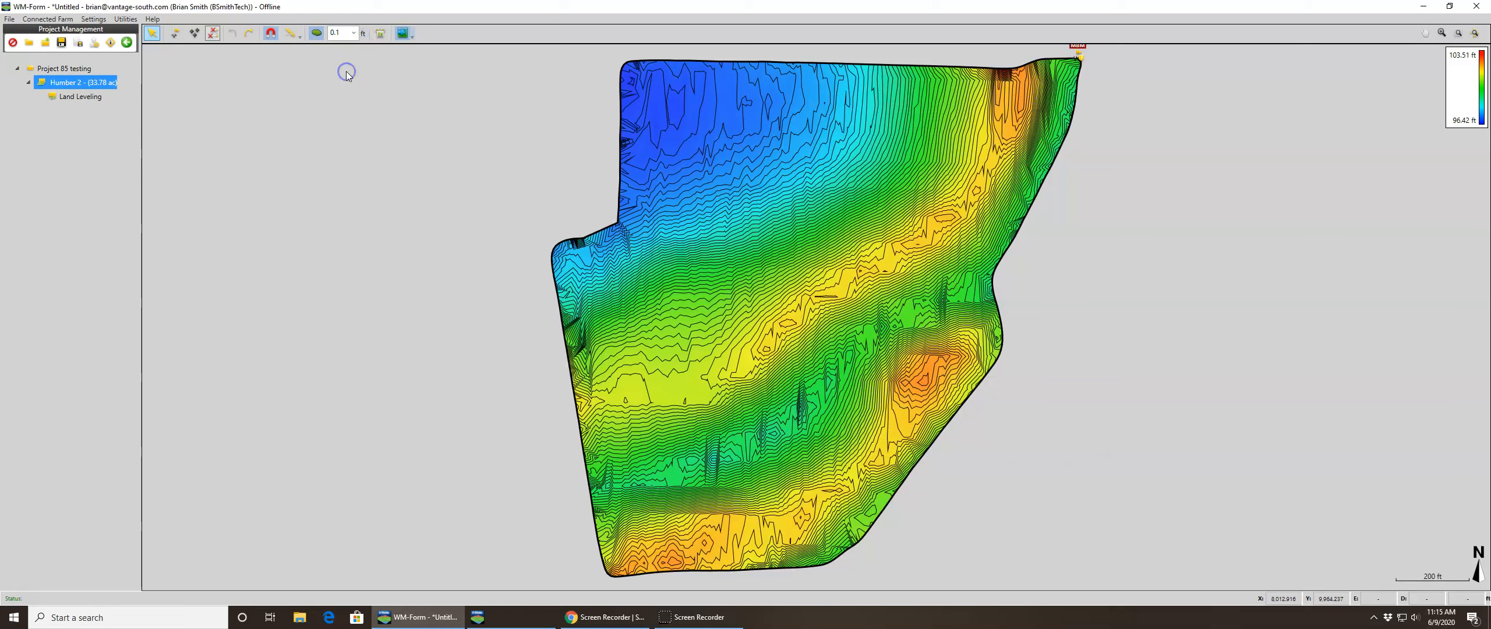
# Try a contour interval of 0.01 ft, and set the interval to 0.2 ft.
pyautogui.click(354, 32)
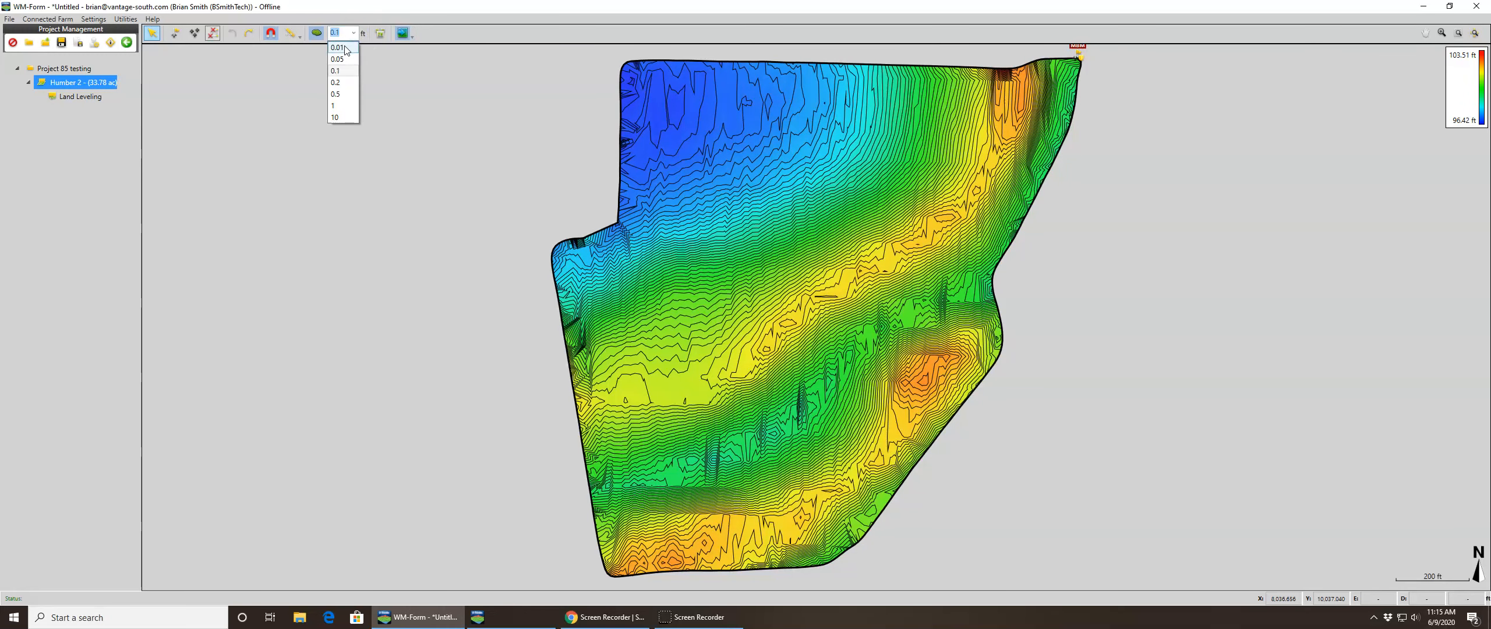
pyautogui.click(345, 47)
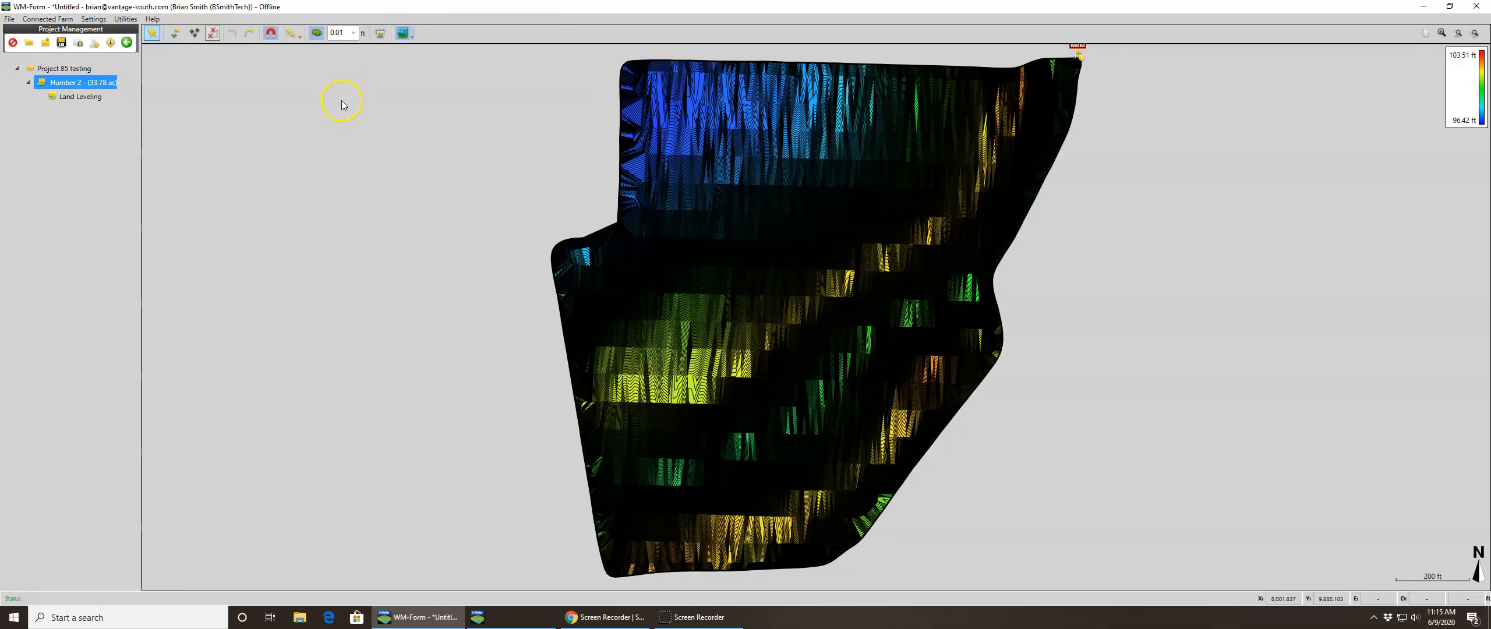
pyautogui.click(354, 34)
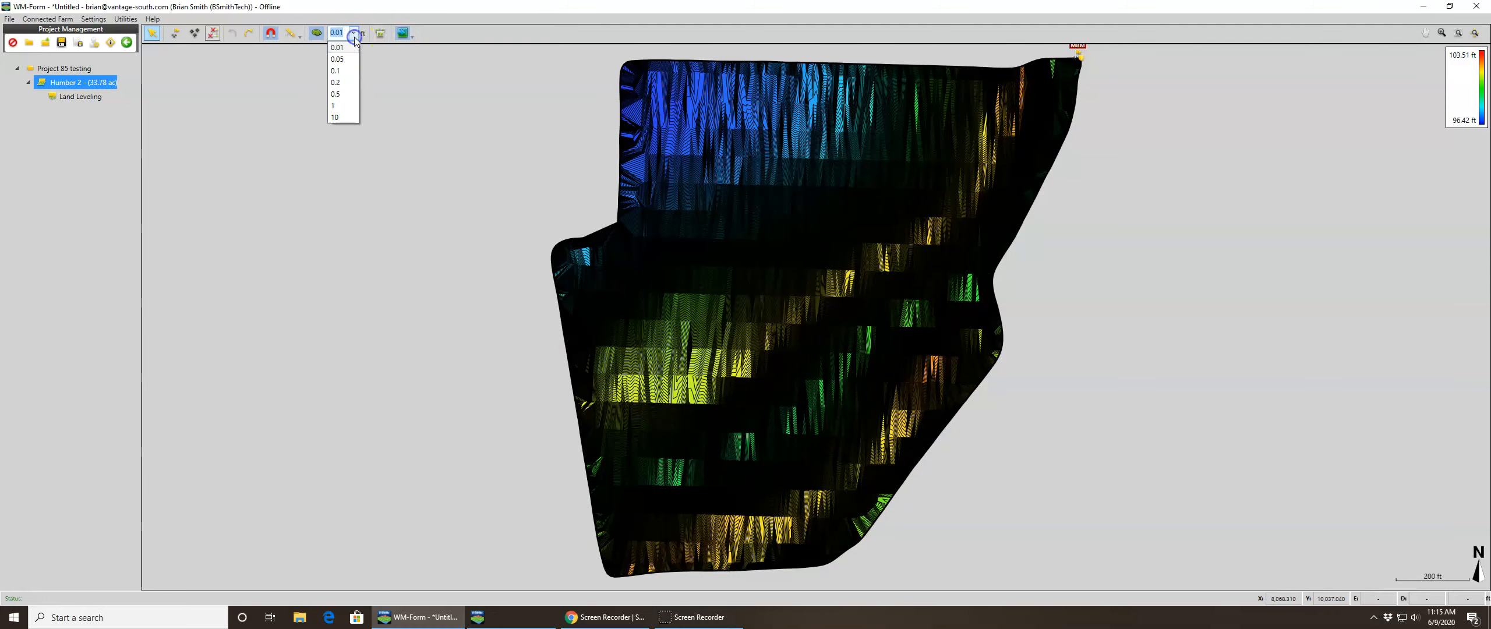
pyautogui.click(343, 83)
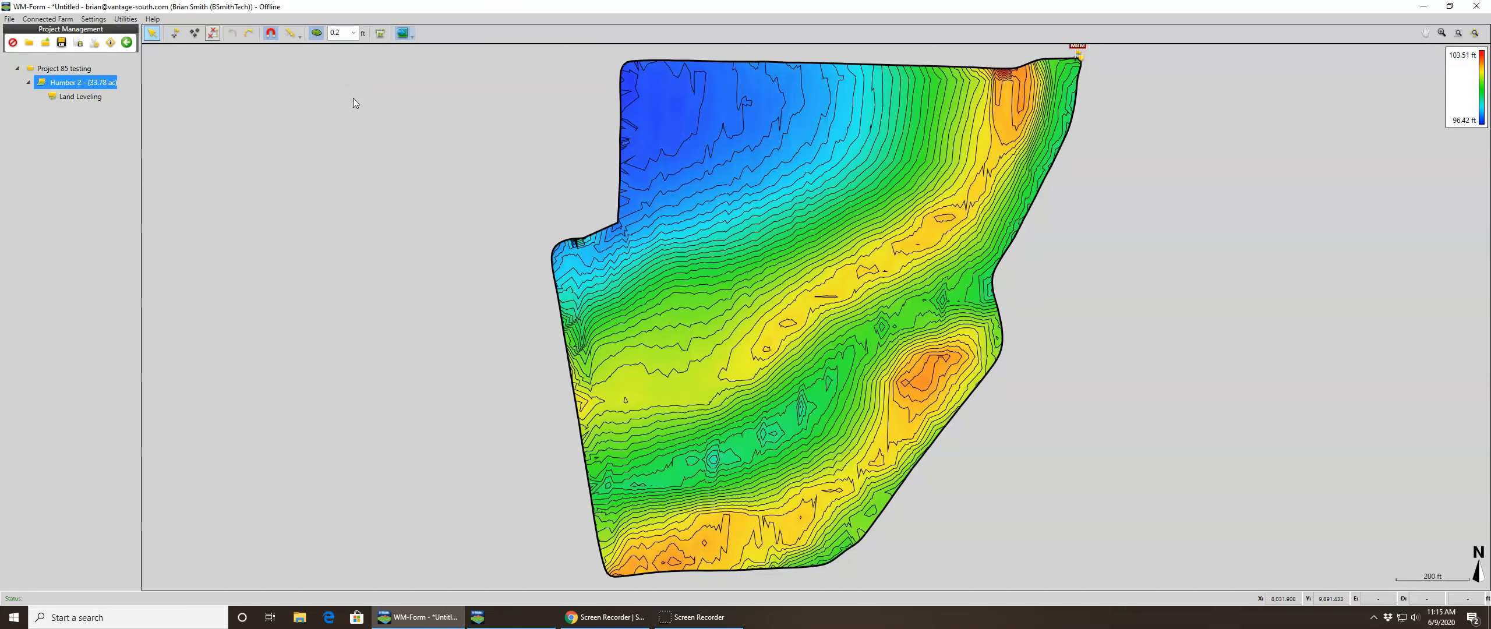
# Try adding Humber Field 2.txt to the field with point IDs, feet and X,Y,Z coordinates, and cancel the data import.
pyautogui.click(372, 96)
pyautogui.click(374, 88)
pyautogui.click(380, 33)
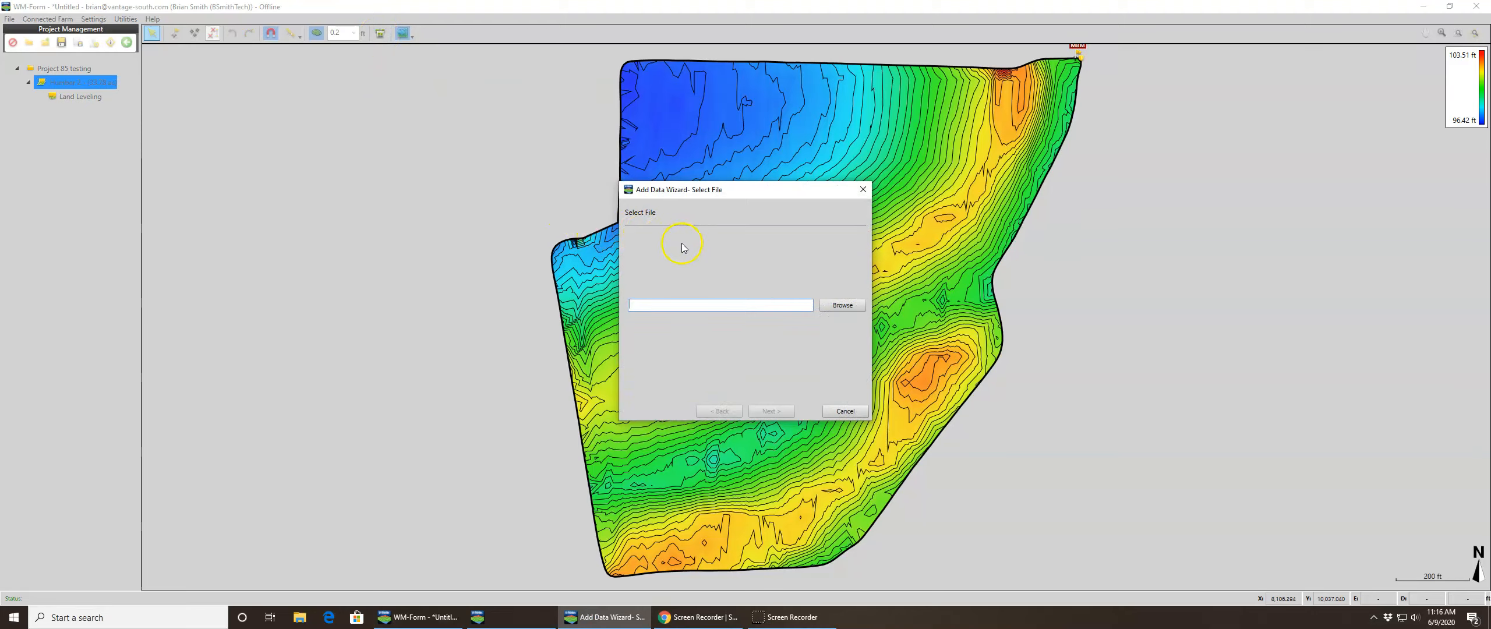
pyautogui.click(842, 307)
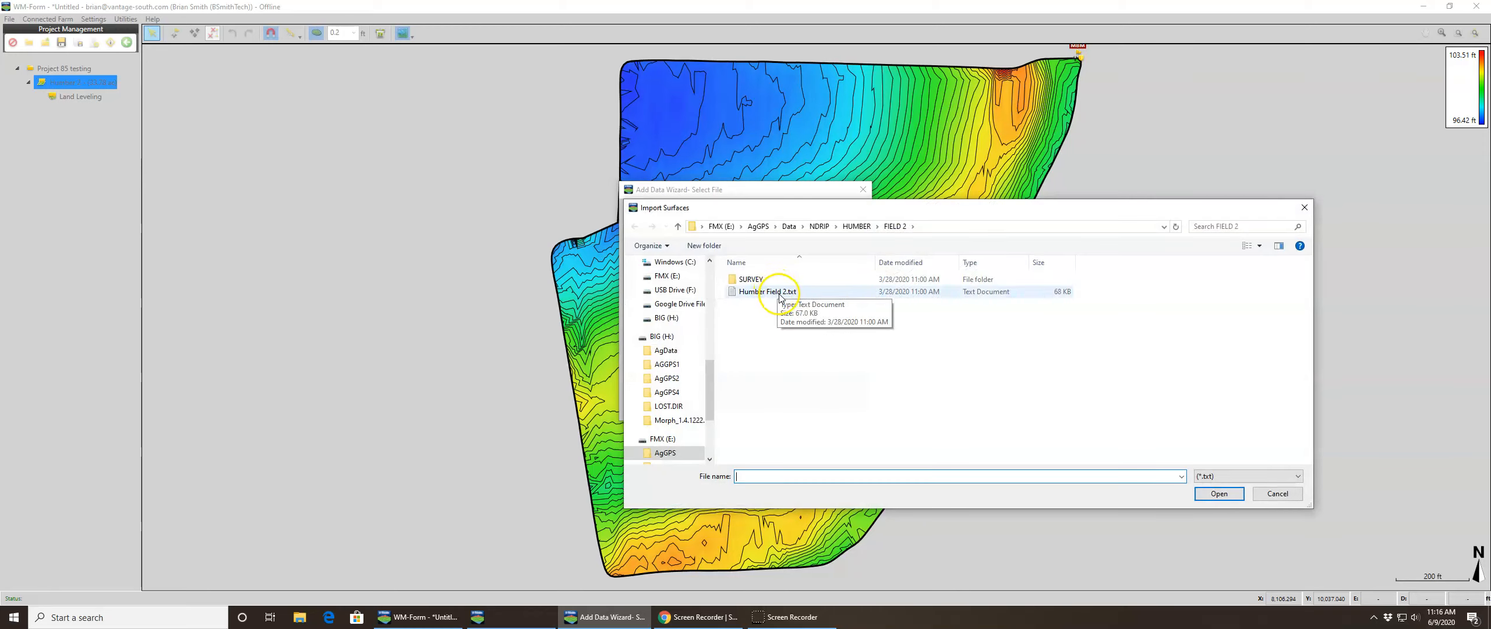
pyautogui.click(780, 294)
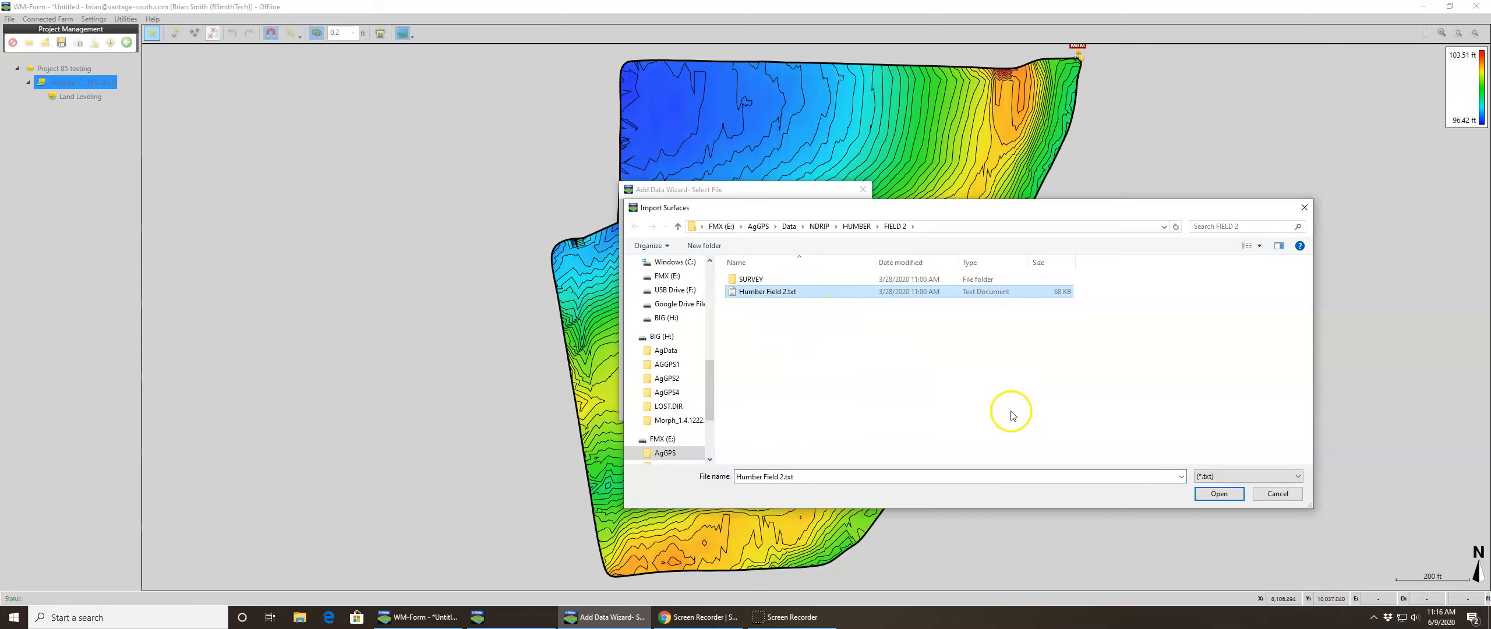
pyautogui.click(1201, 494)
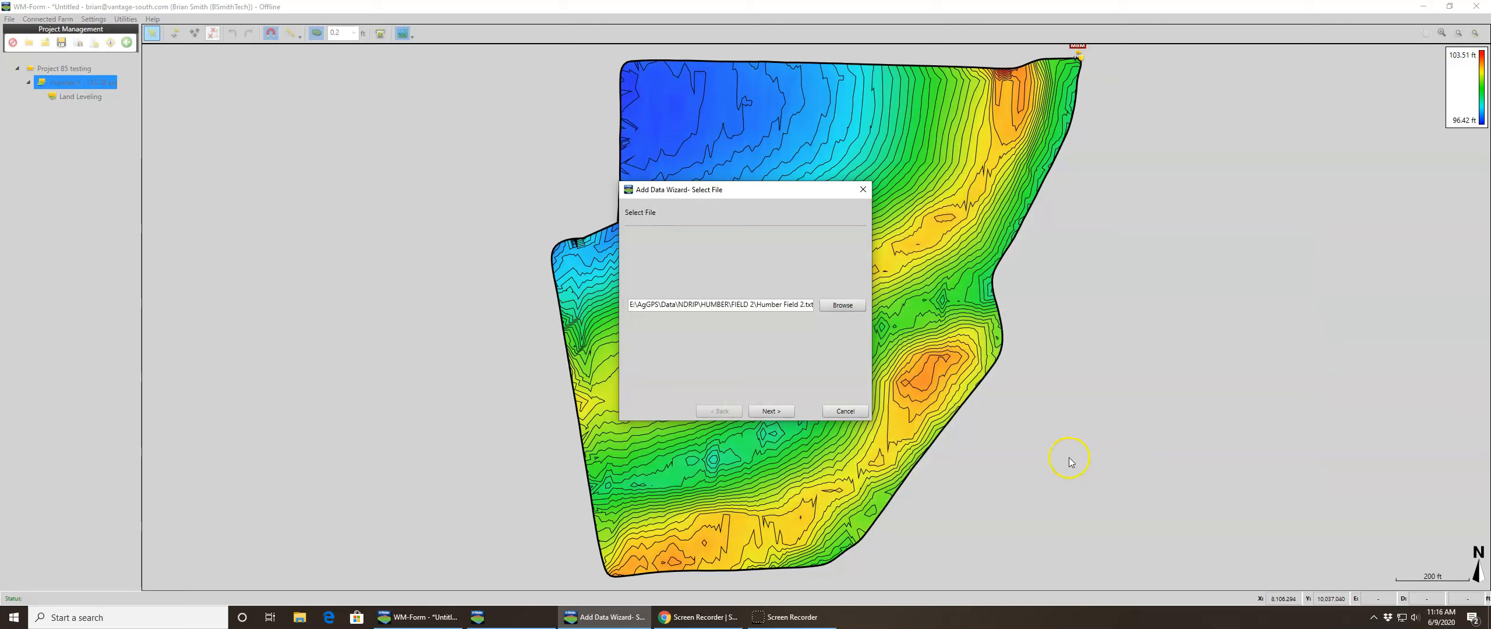
pyautogui.click(764, 412)
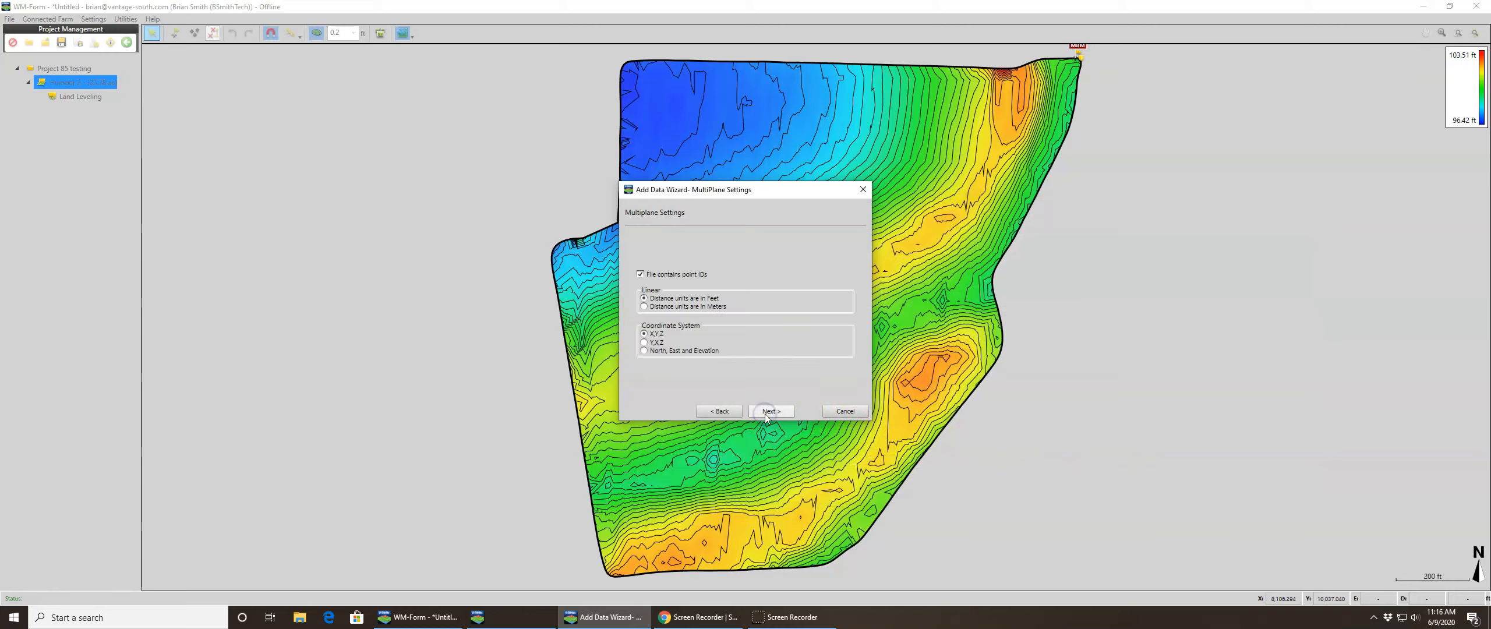
pyautogui.click(764, 412)
pyautogui.click(765, 412)
pyautogui.click(765, 412)
pyautogui.click(843, 411)
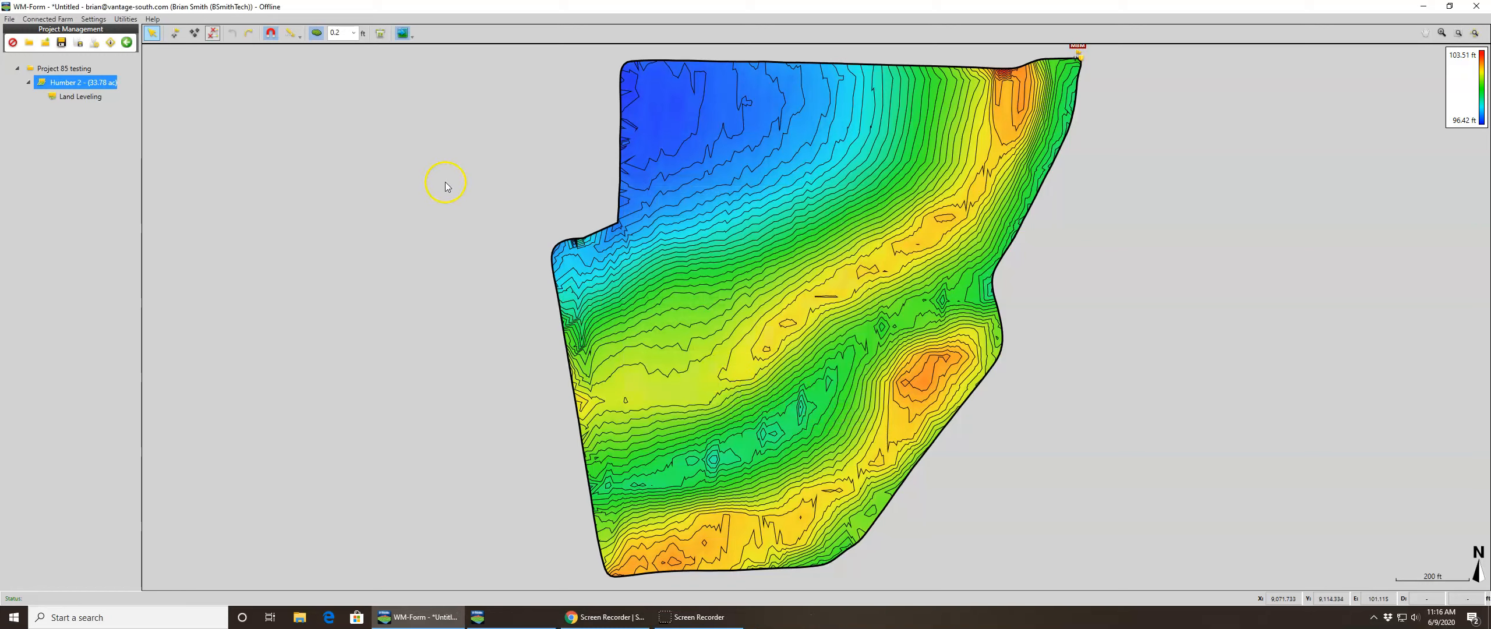
# Request the background map for the field, open its display adjustment and refresh the map.
pyautogui.click(402, 35)
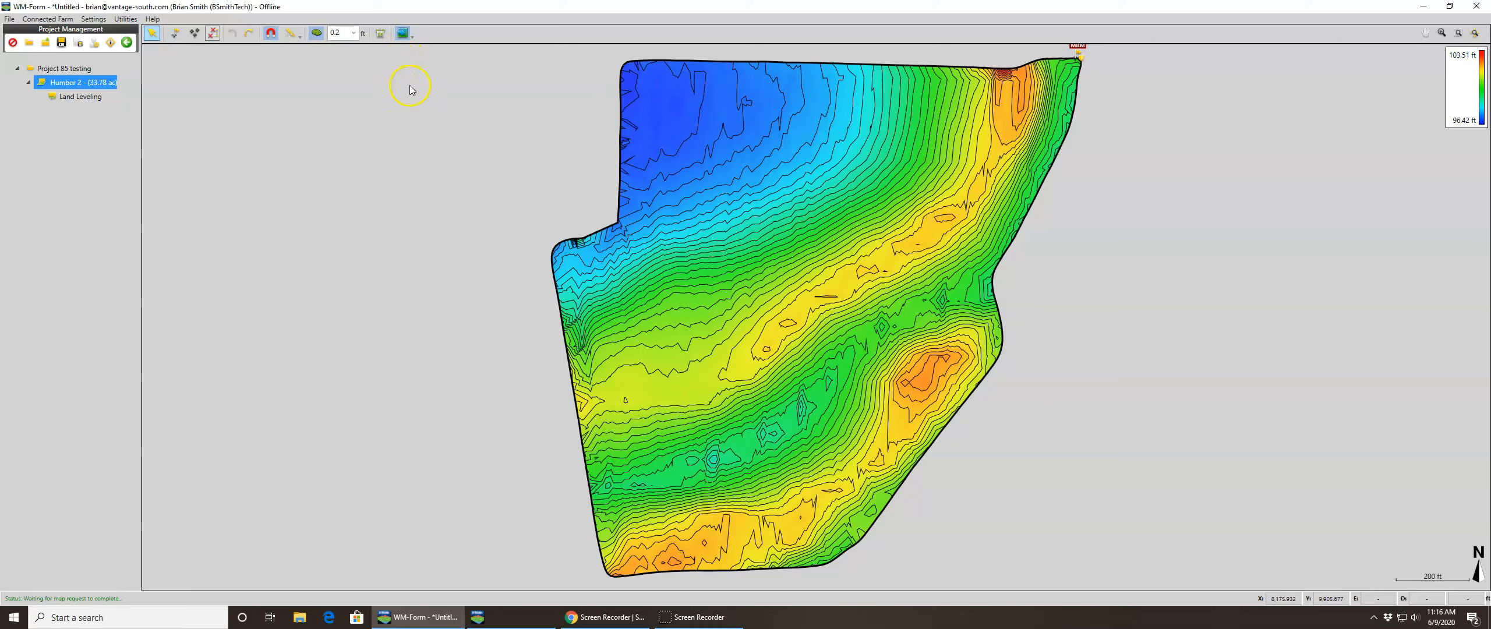
pyautogui.click(412, 37)
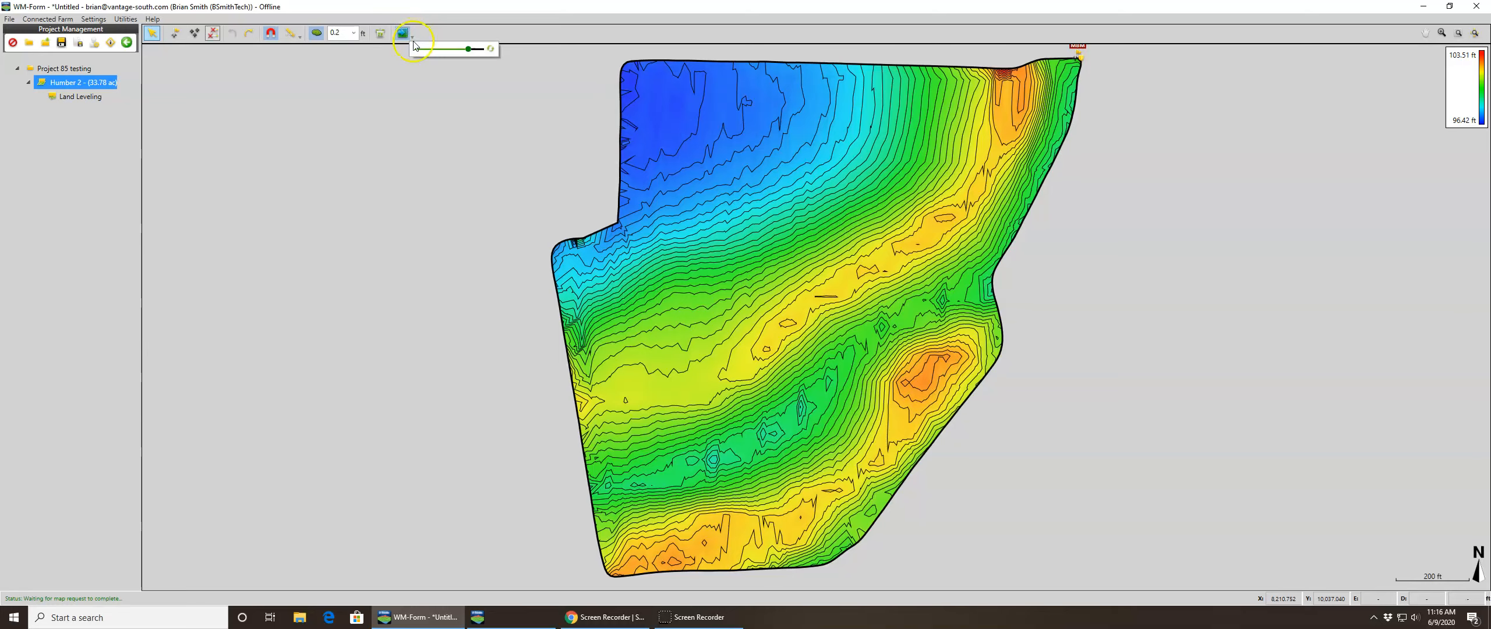
pyautogui.click(490, 51)
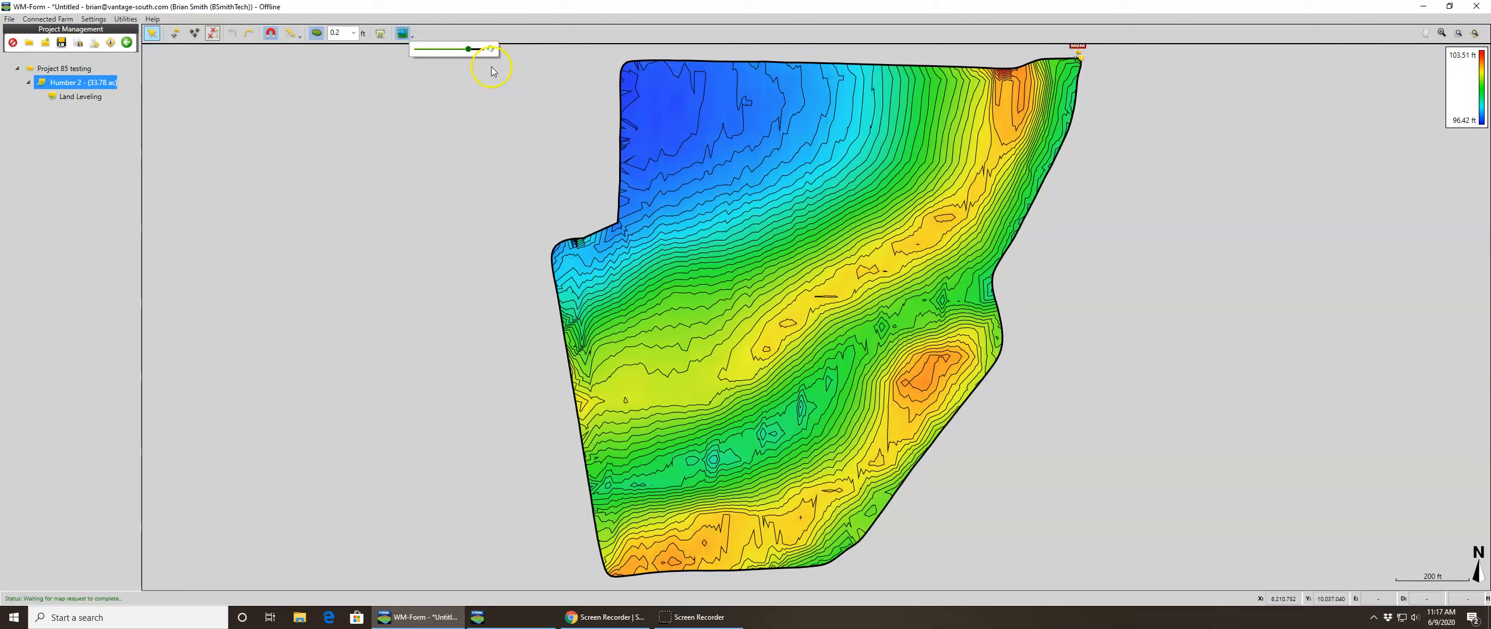
pyautogui.click(494, 96)
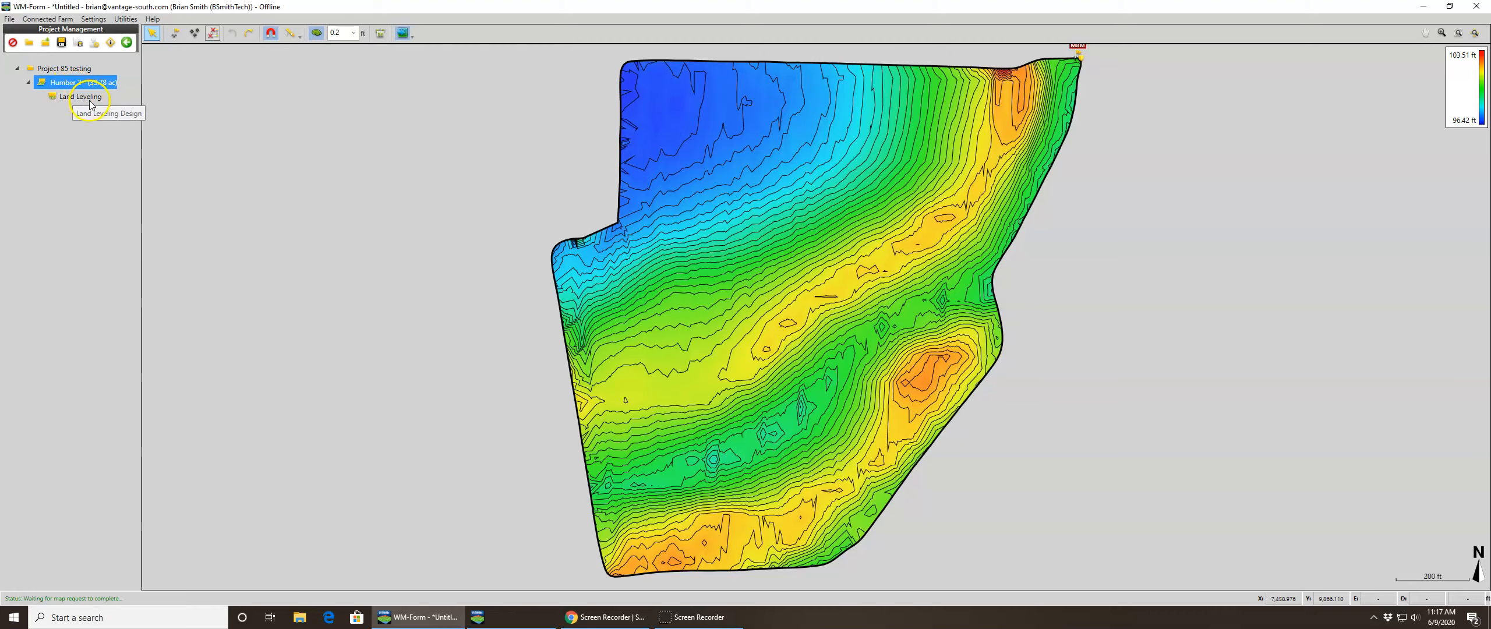
# Start a new field named Testing 2 in the existing project.
pyautogui.click(71, 70)
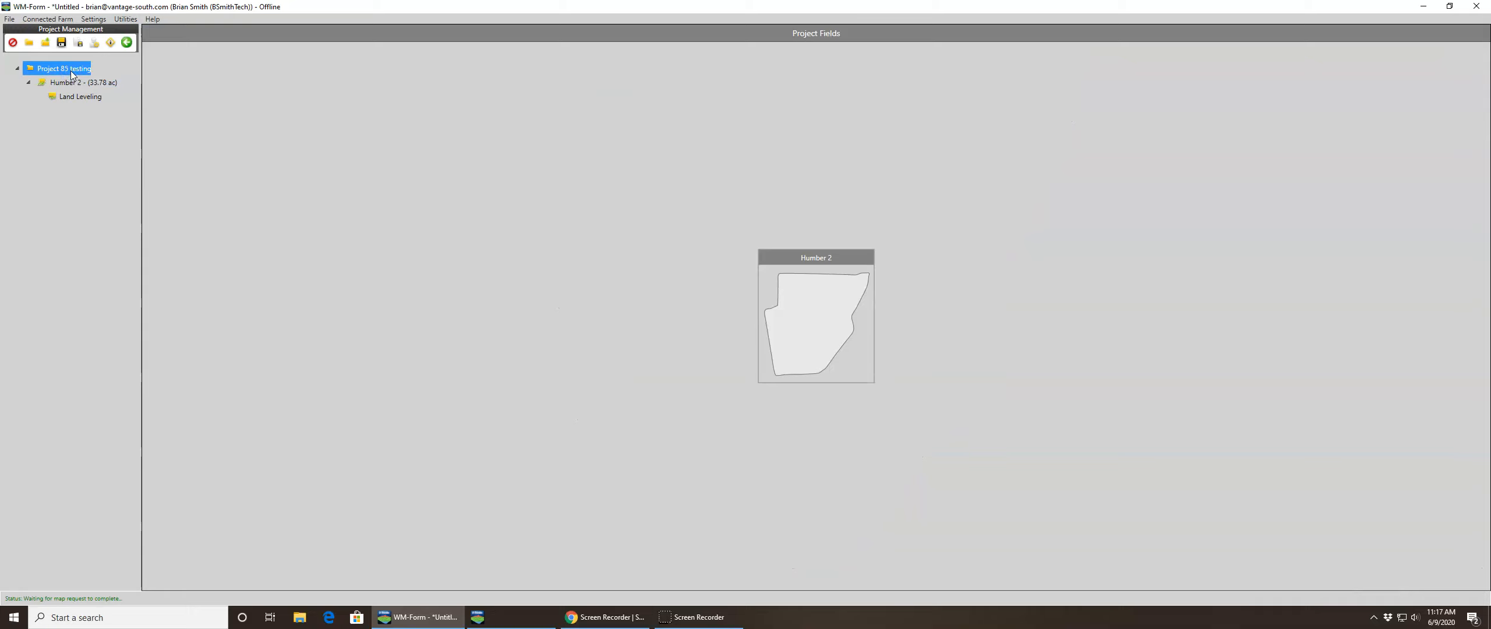
pyautogui.rightClick(71, 74)
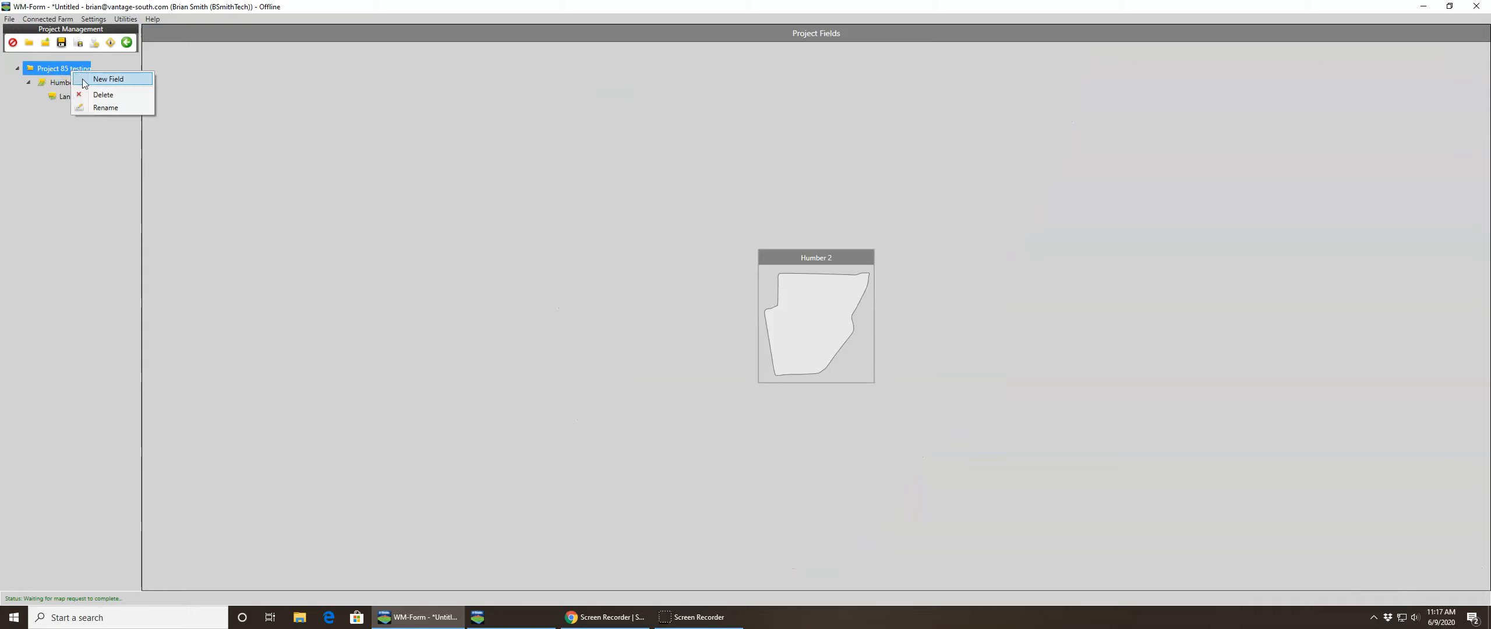
pyautogui.click(83, 80)
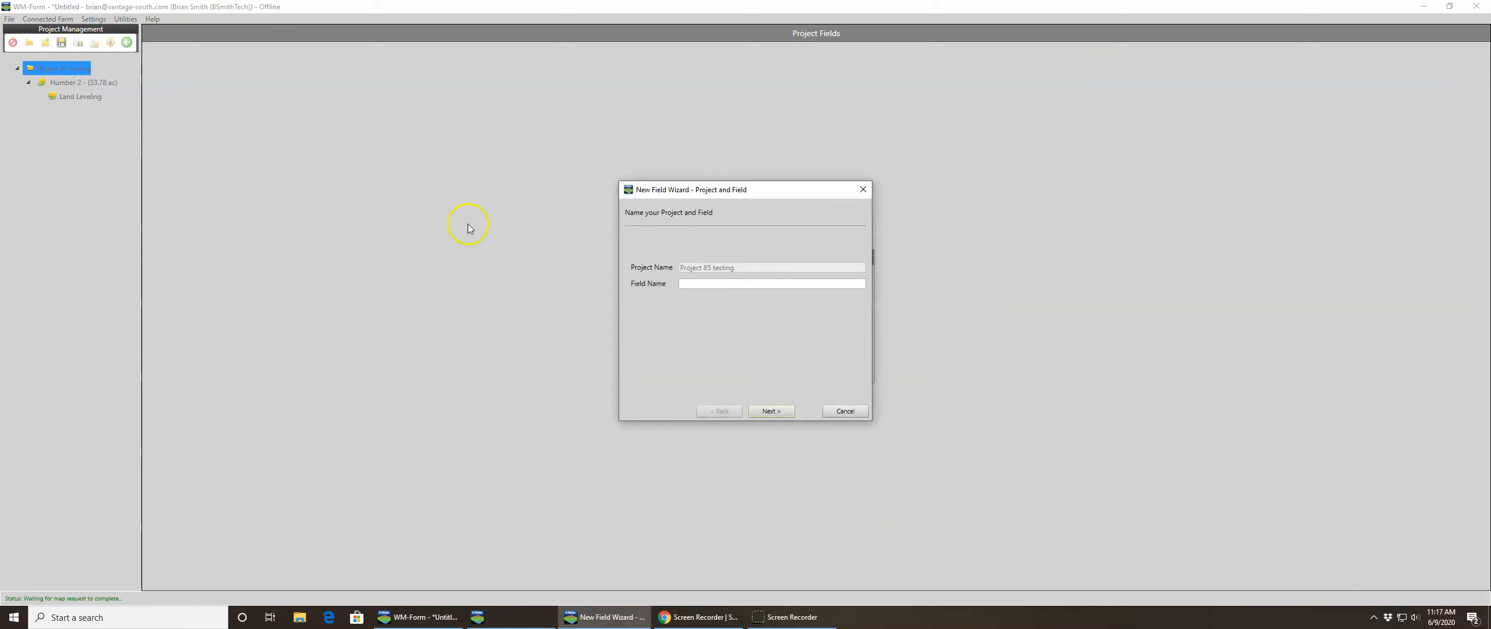
pyautogui.click(709, 285)
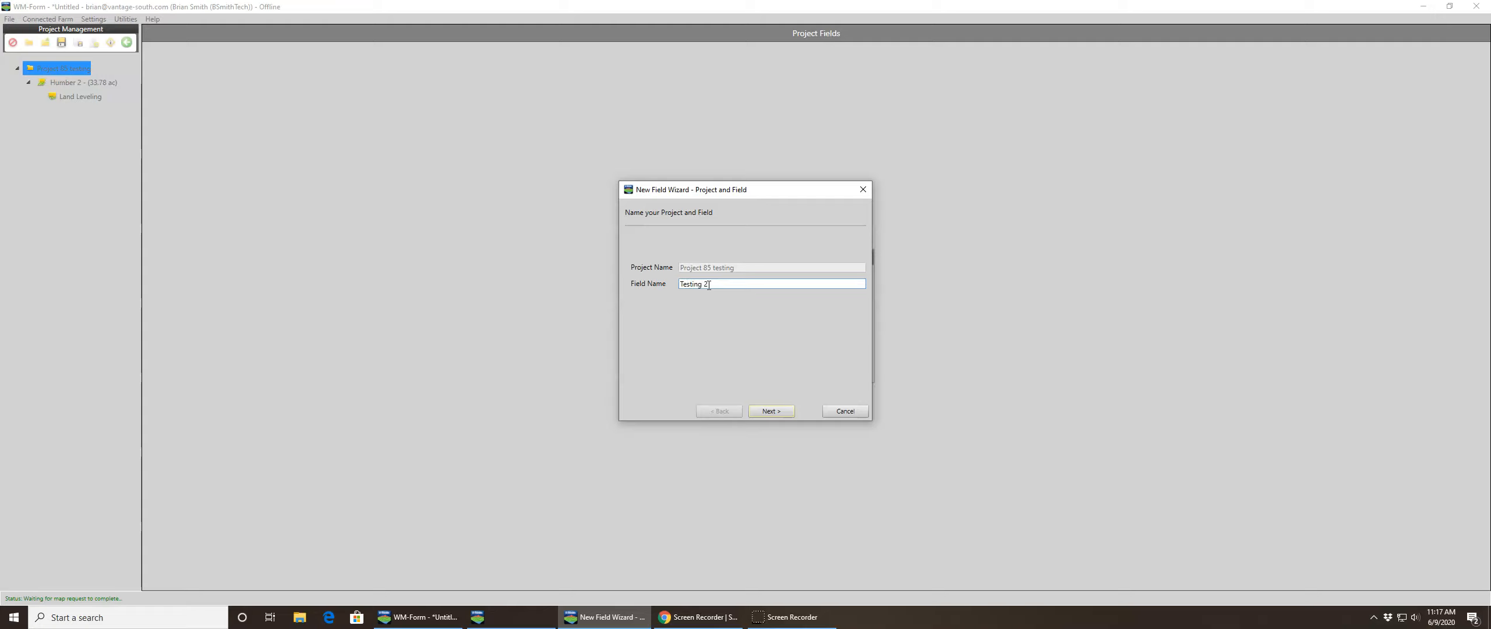
pyautogui.click(773, 411)
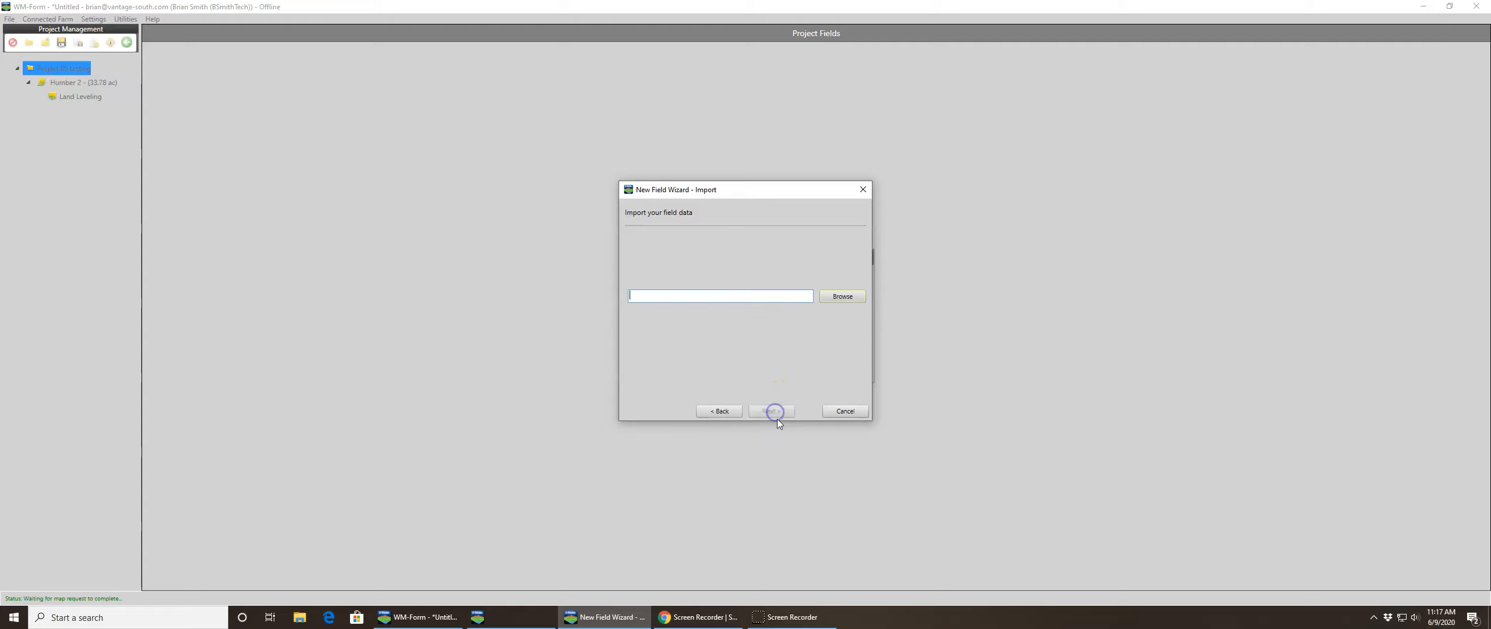
# Try to import MultiPlane.txt from the HUMBER\LEEVE RIDGE folder as the new field's data, with point IDs, feet and X,Y,Z coordinates.
pyautogui.click(840, 296)
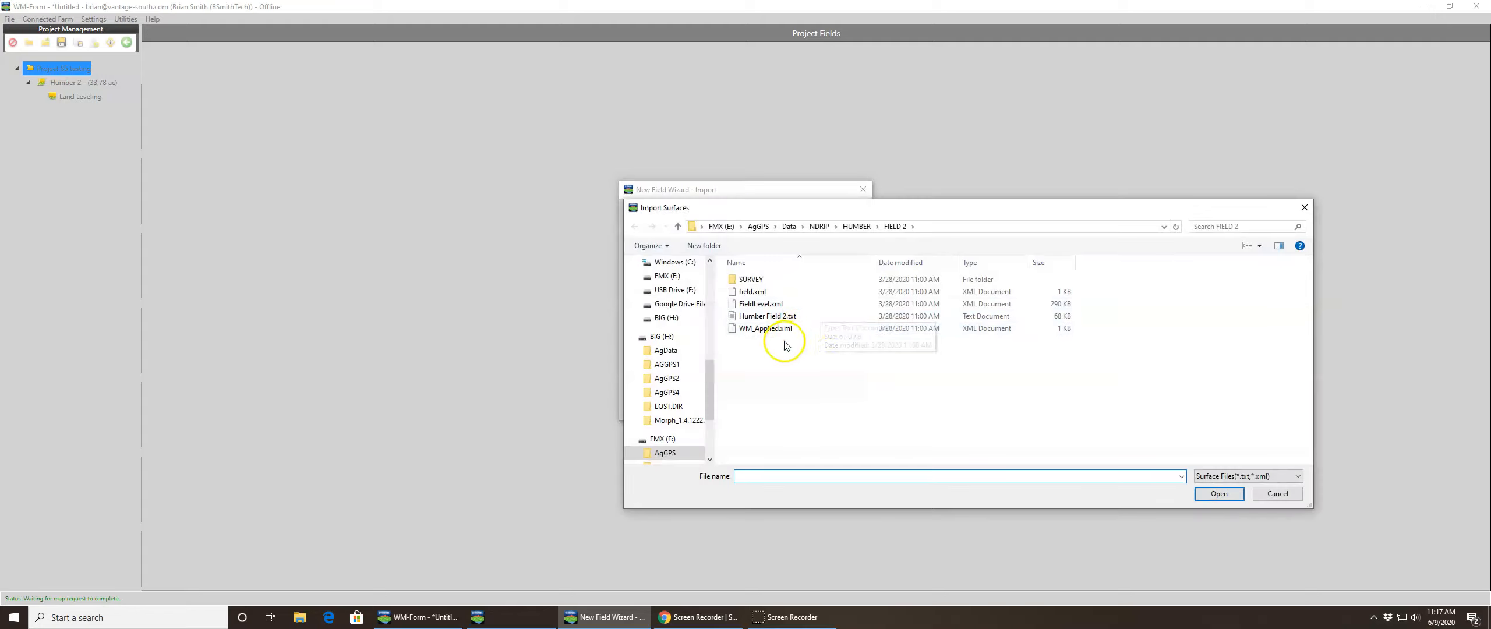
pyautogui.click(856, 226)
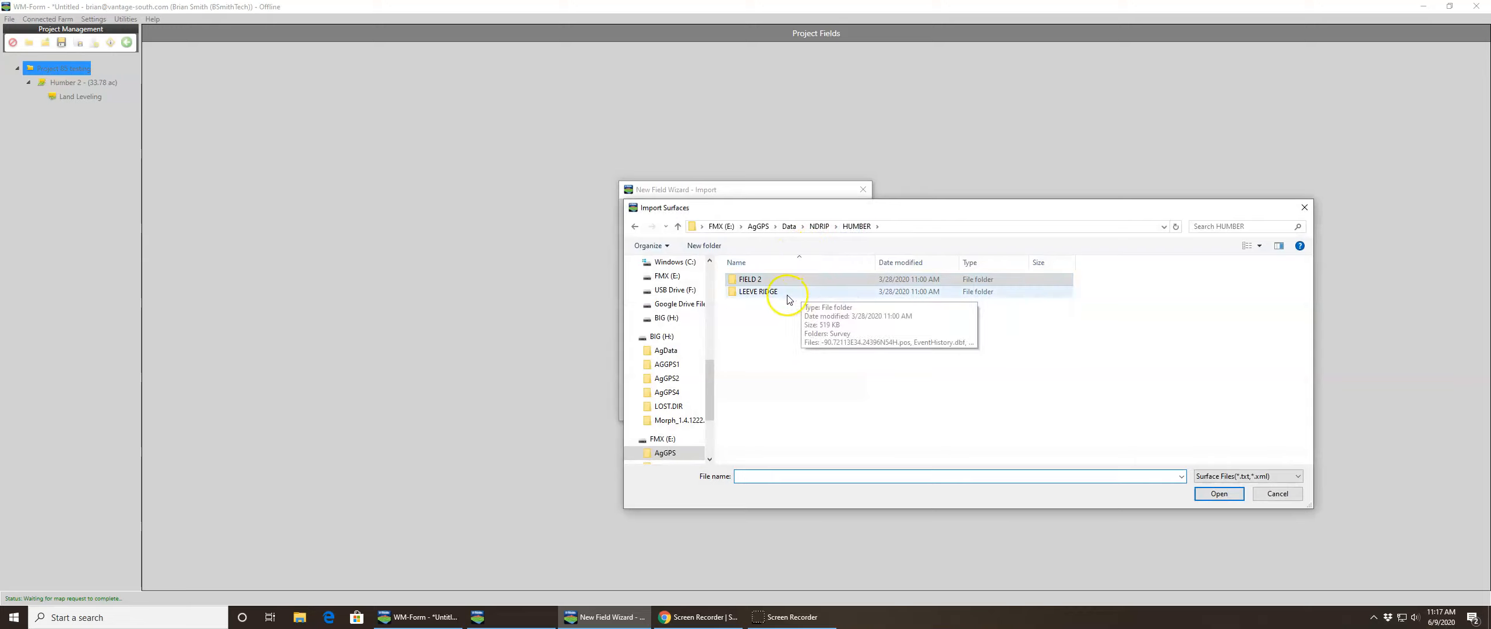
pyautogui.doubleClick(788, 294)
pyautogui.doubleClick(796, 314)
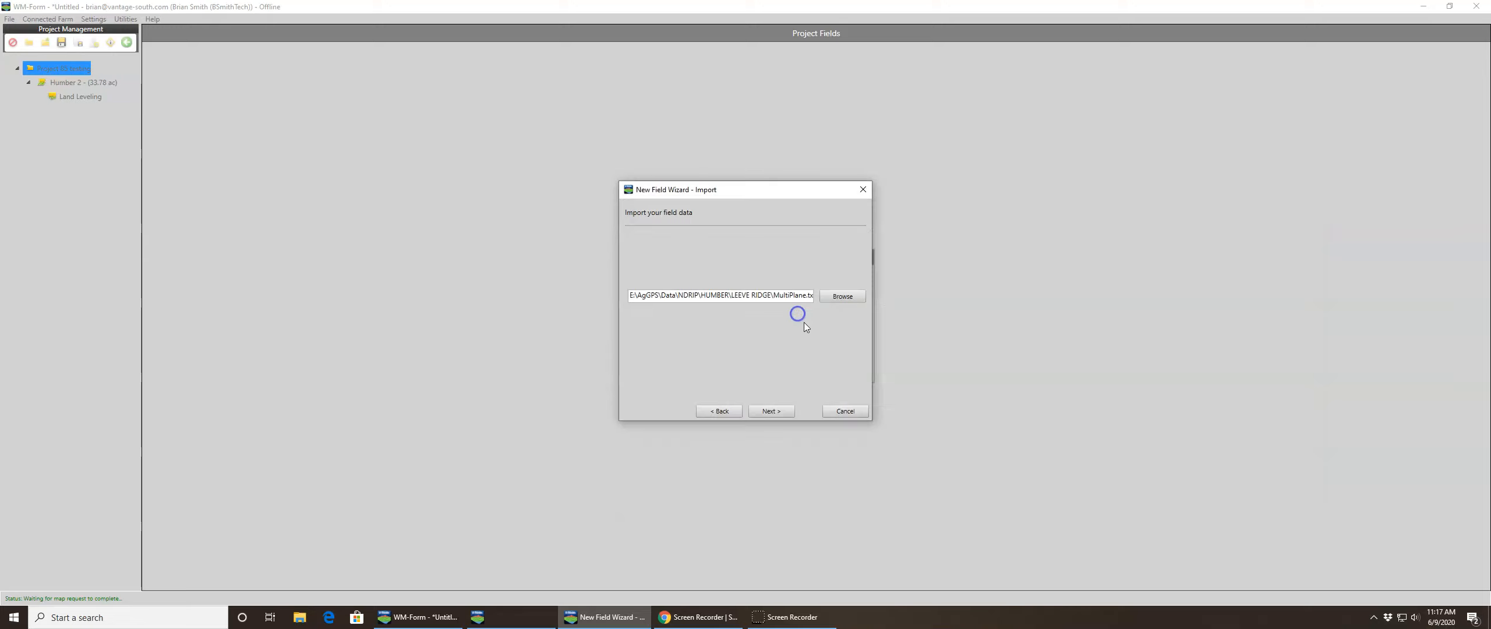
pyautogui.click(779, 411)
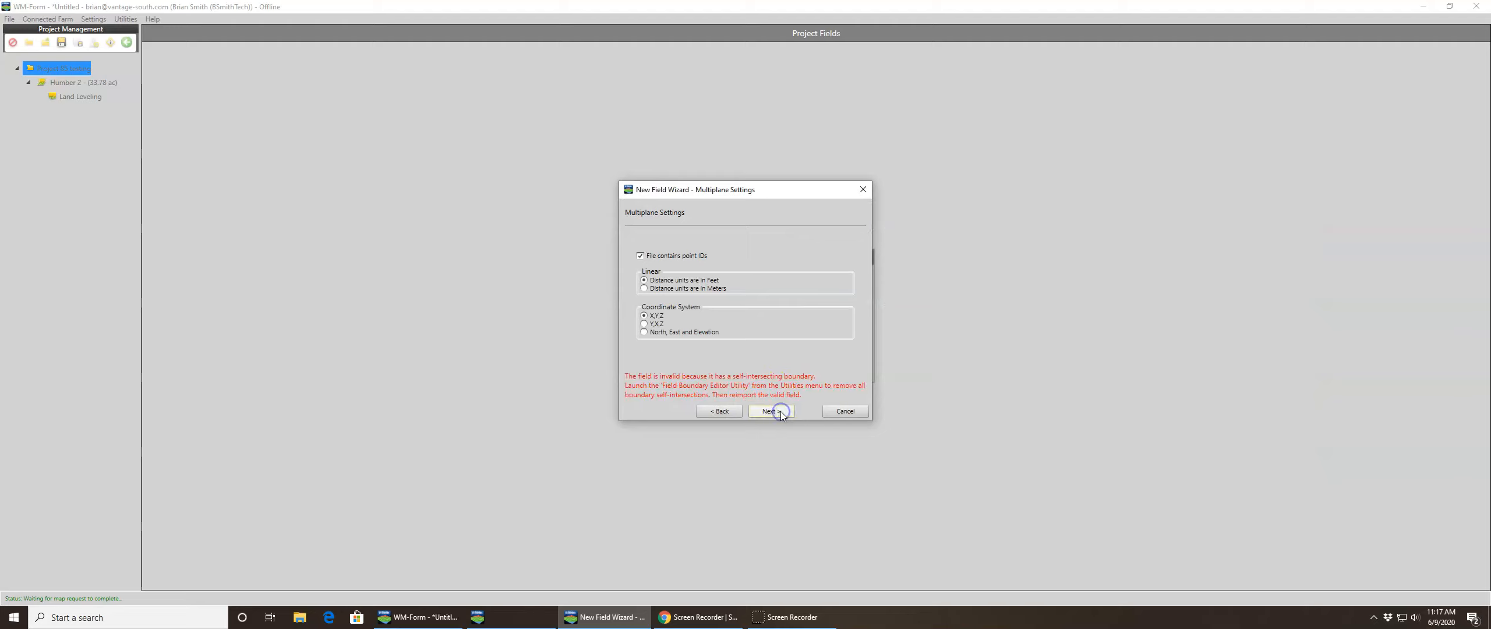